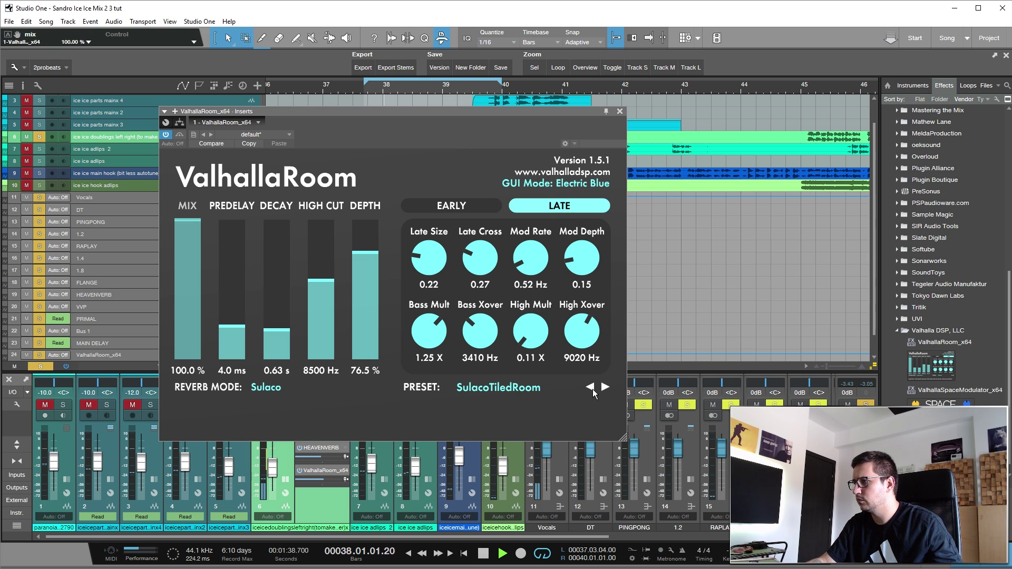
# Audition the ValhallaRoom presets one by one during playback, going backwards from SulacoTiledRoom to StudioBeta
pyautogui.click(591, 388)
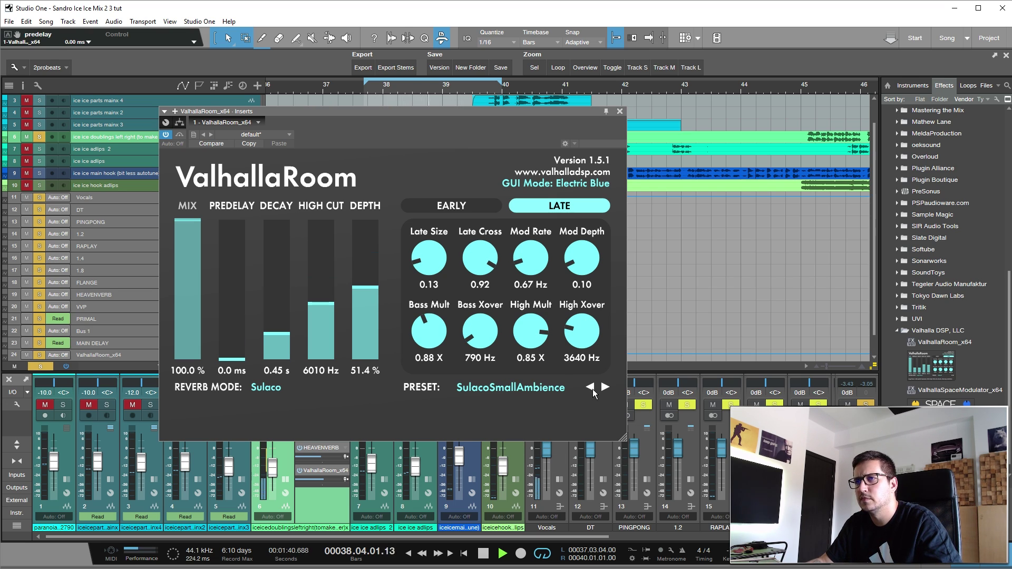
pyautogui.click(591, 389)
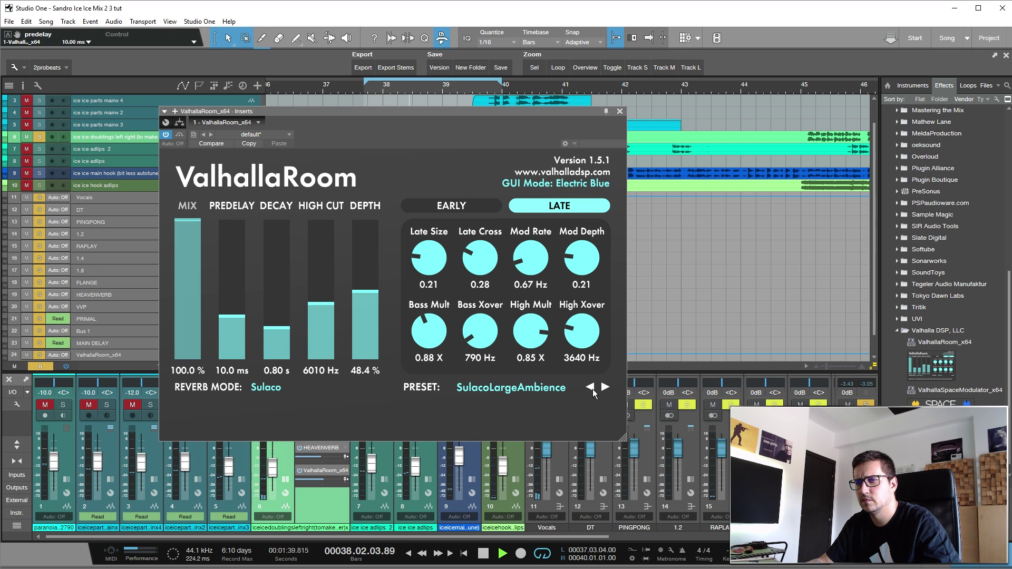
pyautogui.click(591, 389)
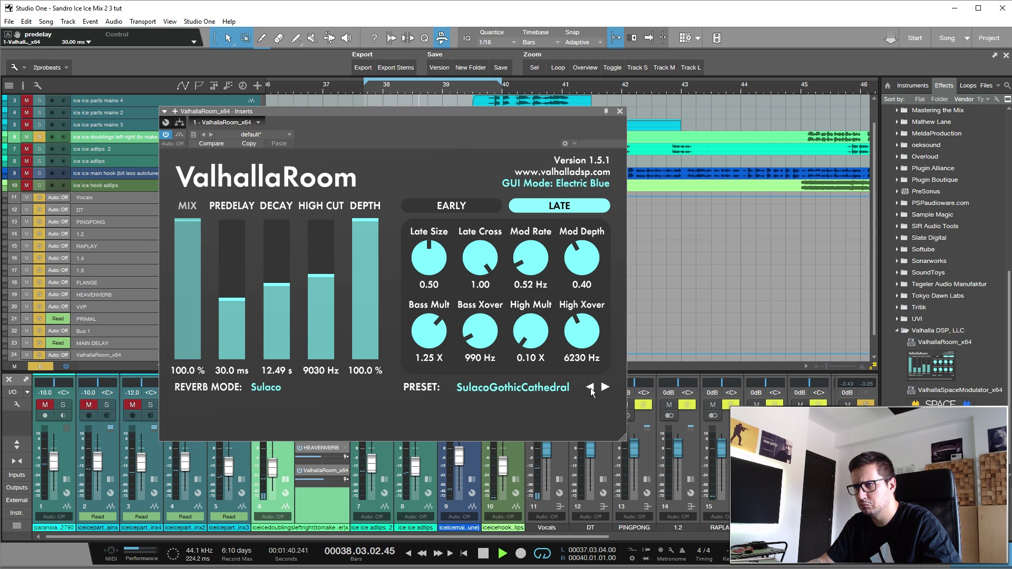
pyautogui.click(591, 389)
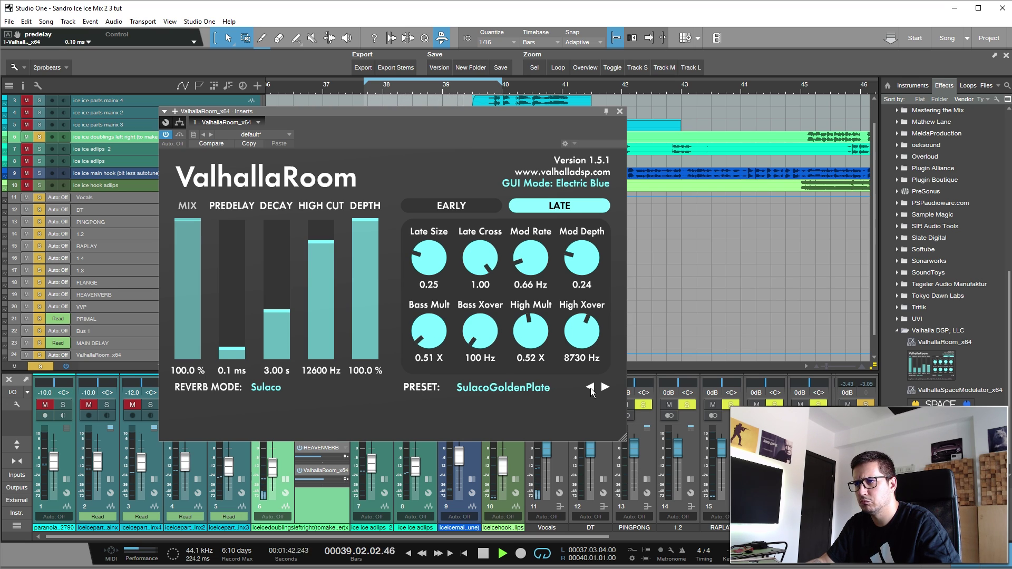
pyautogui.click(590, 388)
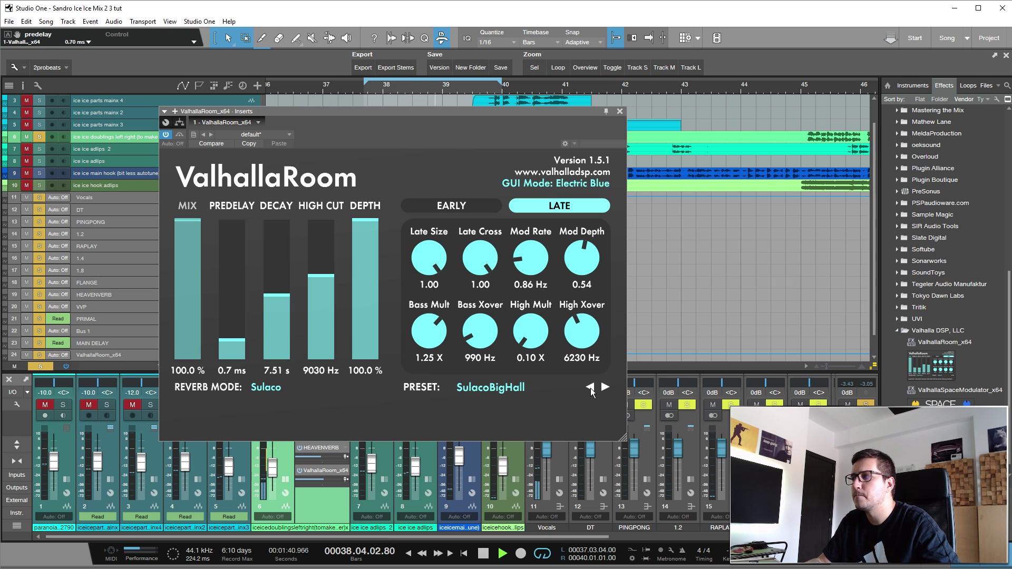
pyautogui.click(590, 388)
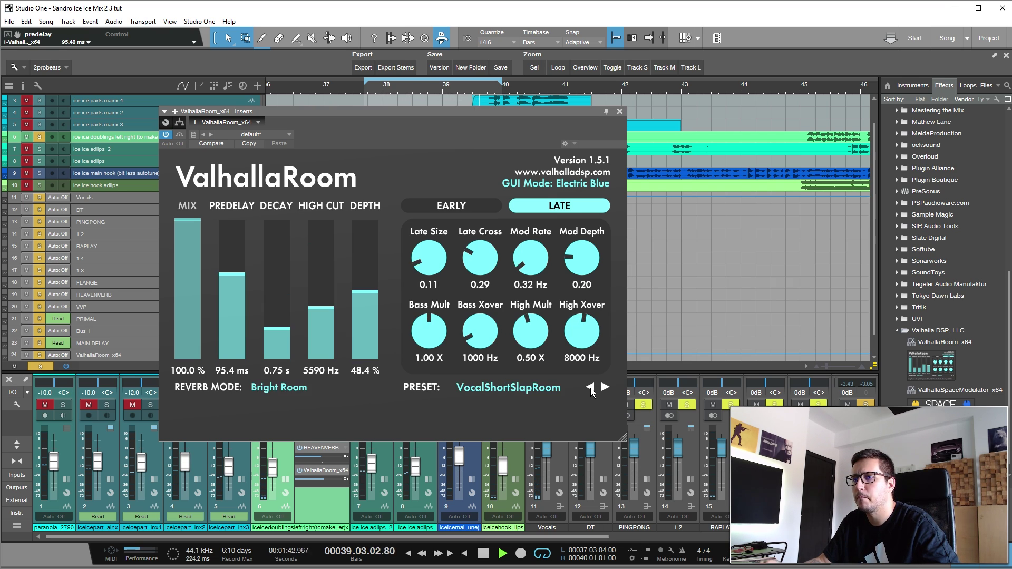
pyautogui.click(590, 388)
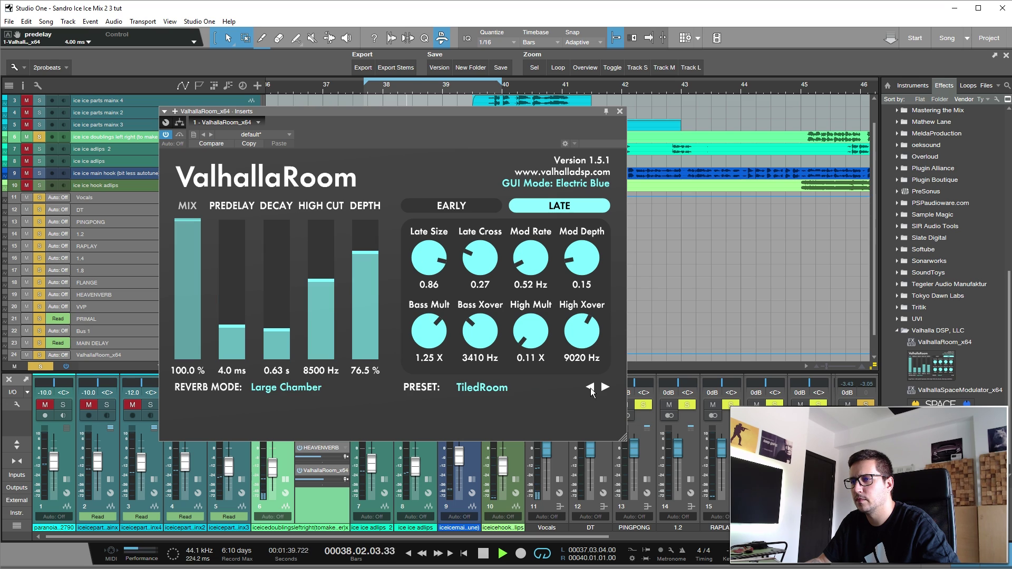
pyautogui.click(589, 388)
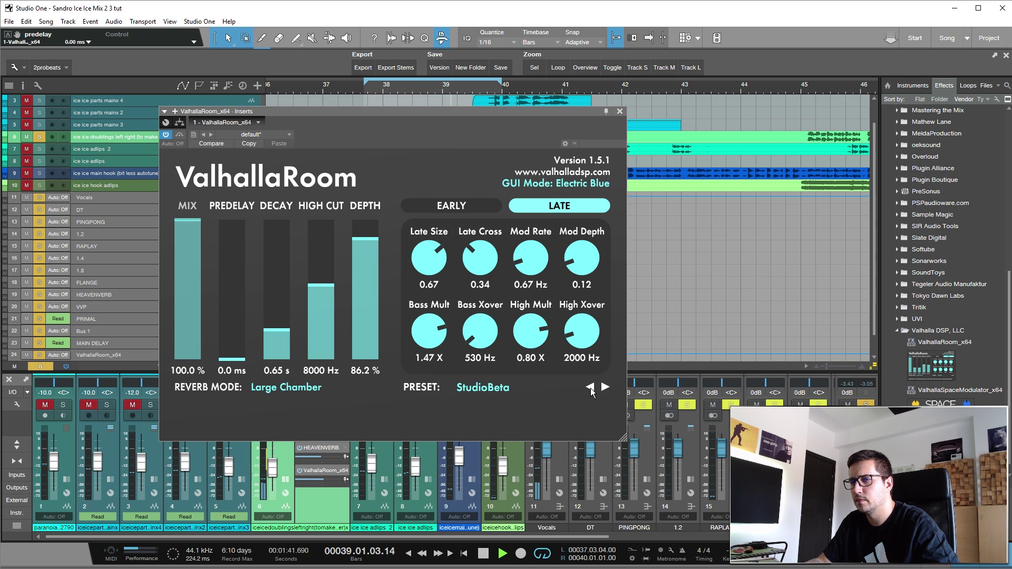
# Load the LV426SynthHall preset from the LV426 category and audition it with playback
pyautogui.click(482, 386)
pyautogui.moveTo(498, 338)
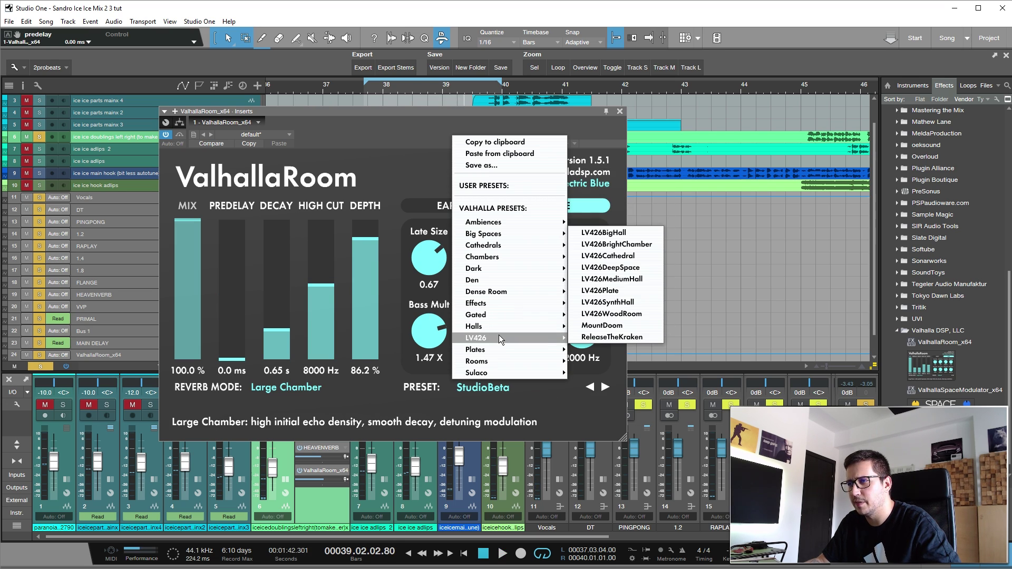
pyautogui.click(611, 302)
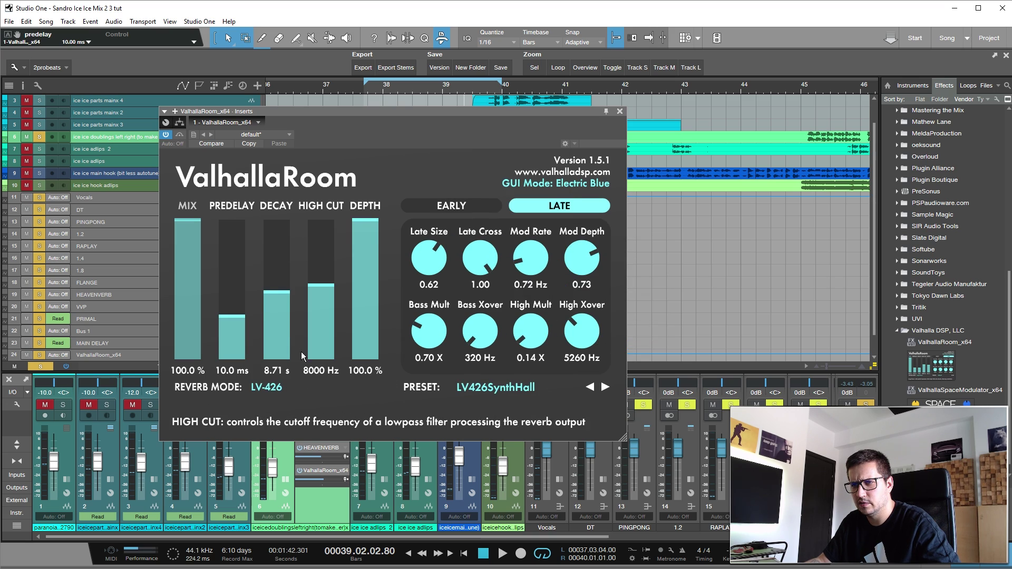
pyautogui.press('space')
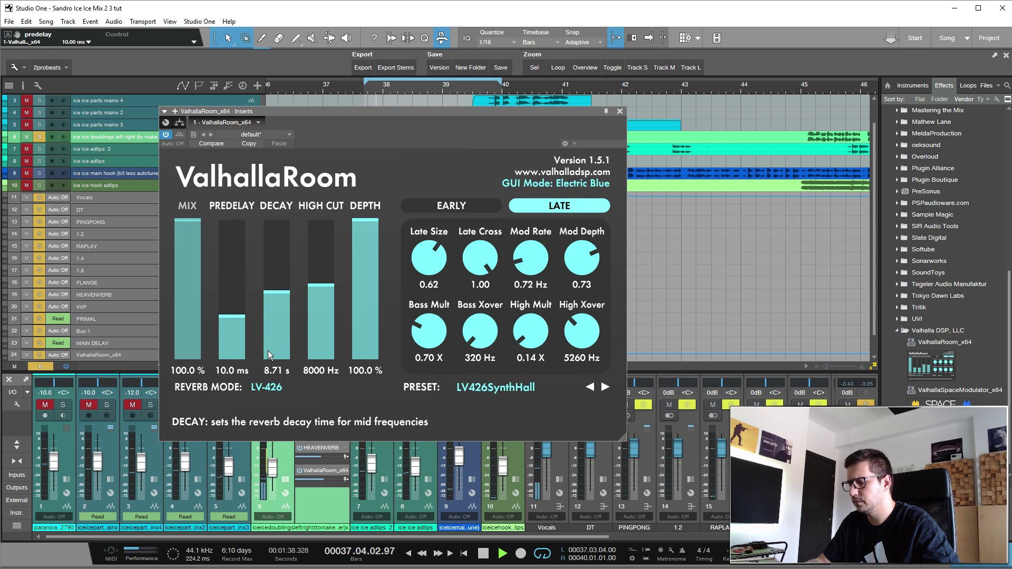
pyautogui.press('space')
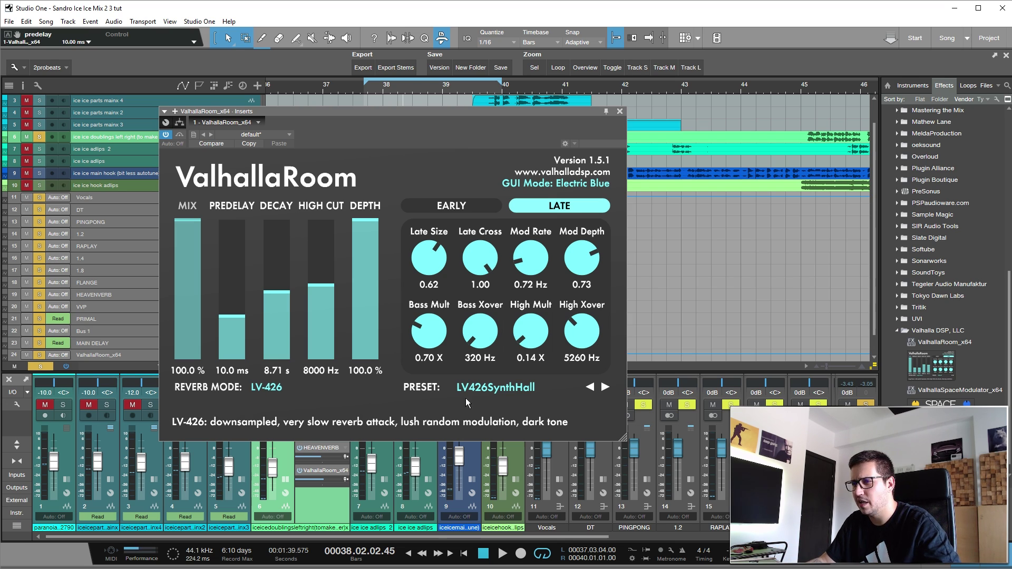
# Load the PreOrchestalHall preset in the reverb and close the plugin window
pyautogui.click(535, 391)
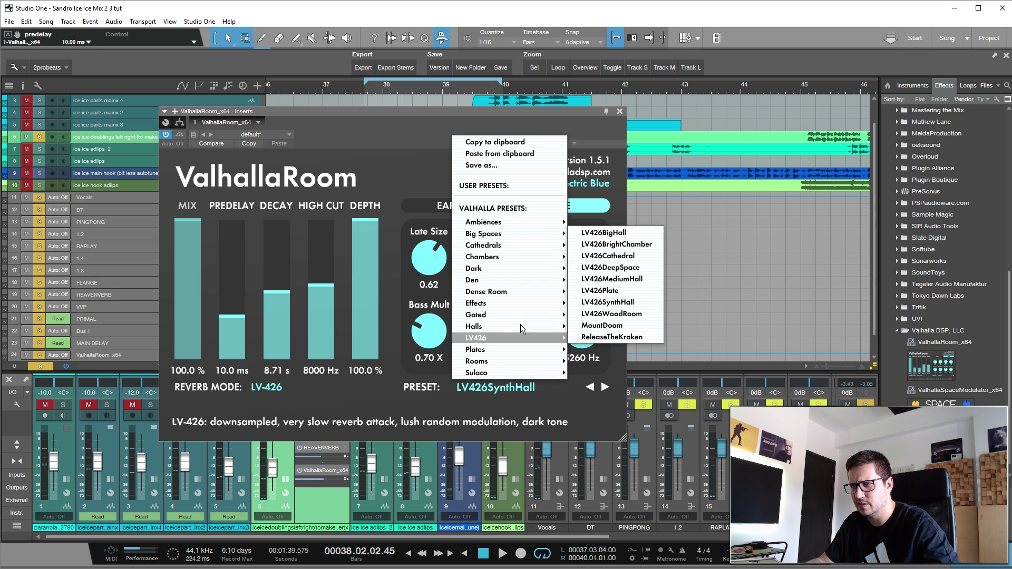
pyautogui.click(569, 264)
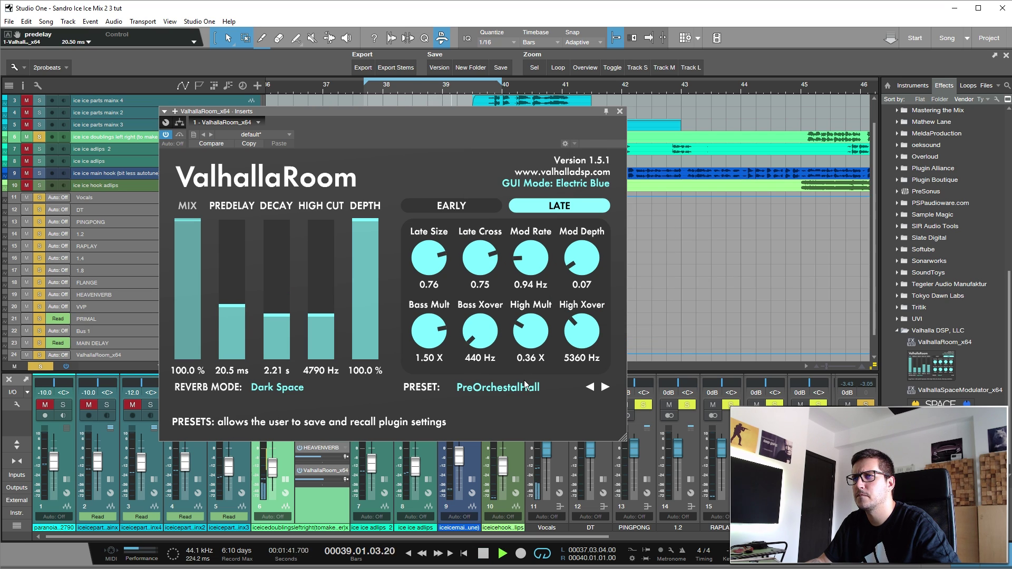
pyautogui.click(320, 471)
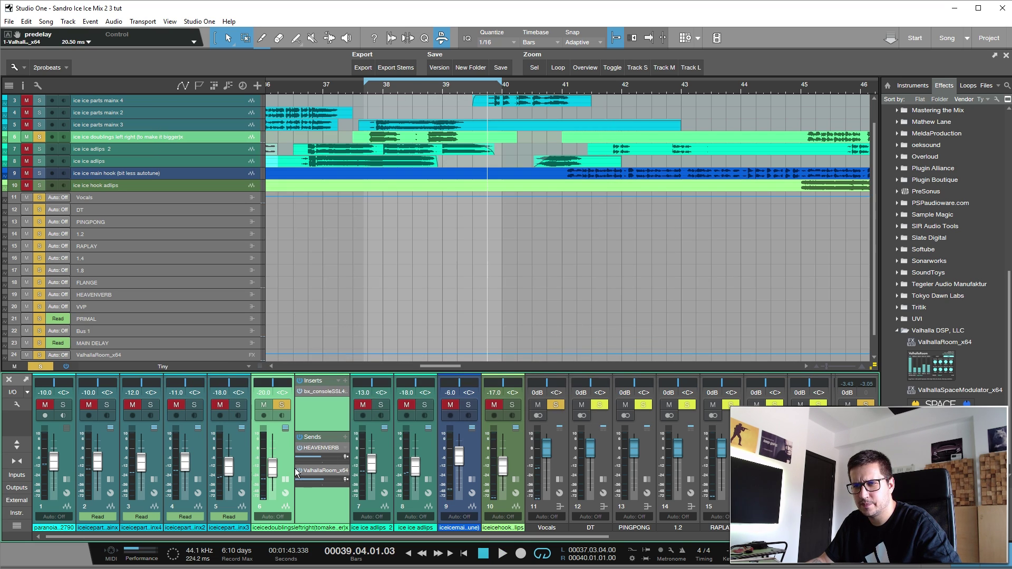
# Take the doublings track out of solo and add a send to ValhallaRoom_x64 on the Vocals channel
pyautogui.moveTo(296, 473); pyautogui.dragTo(288, 530)
pyautogui.click(280, 405)
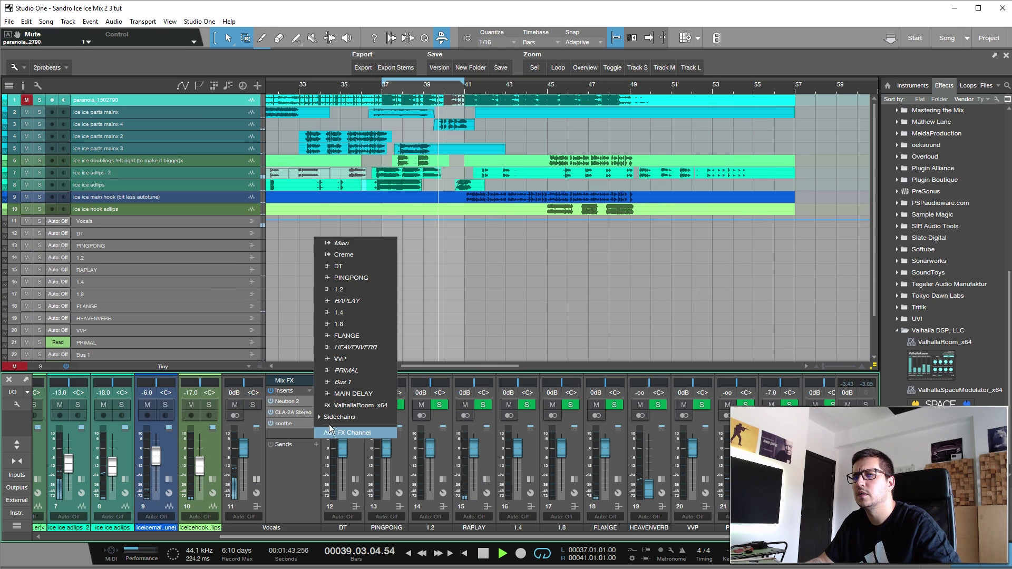
pyautogui.click(347, 410)
# Open the reverb from the Vocals send and audition the hall presets backwards from PreOrchestalHall to N_Grand_Hall during playback
pyautogui.doubleClick(297, 456)
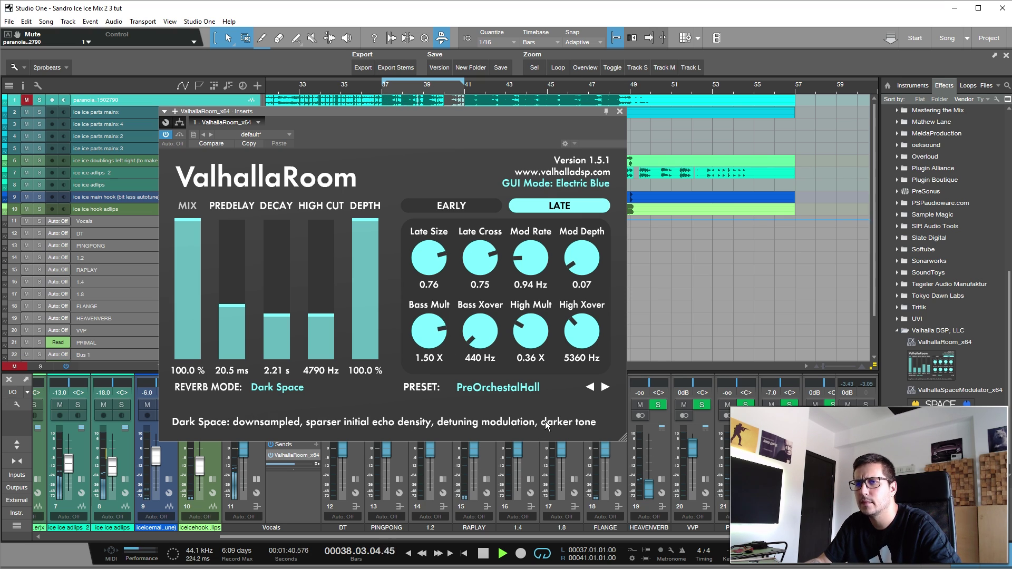
pyautogui.click(590, 388)
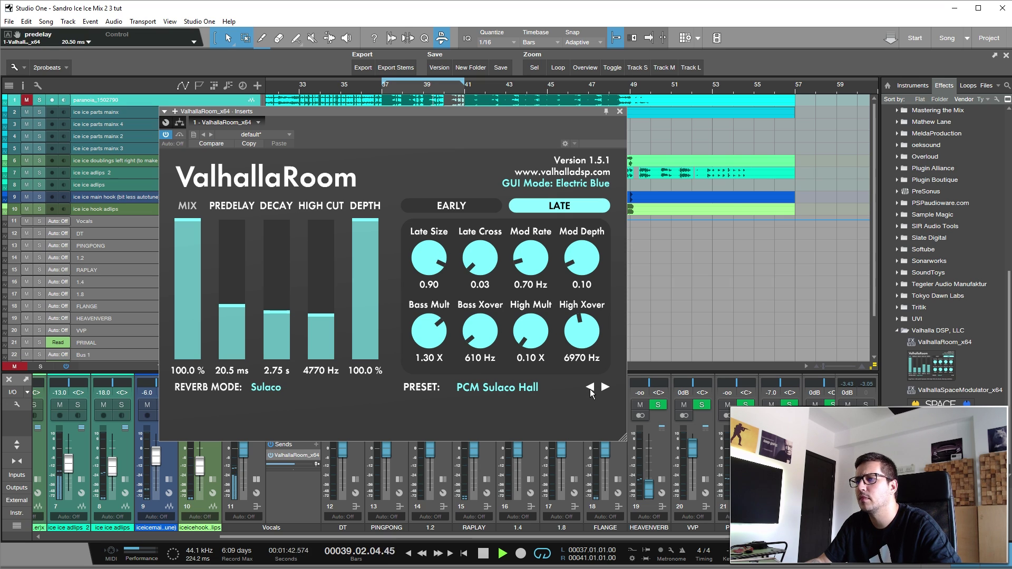
pyautogui.press('space')
pyautogui.press('space')
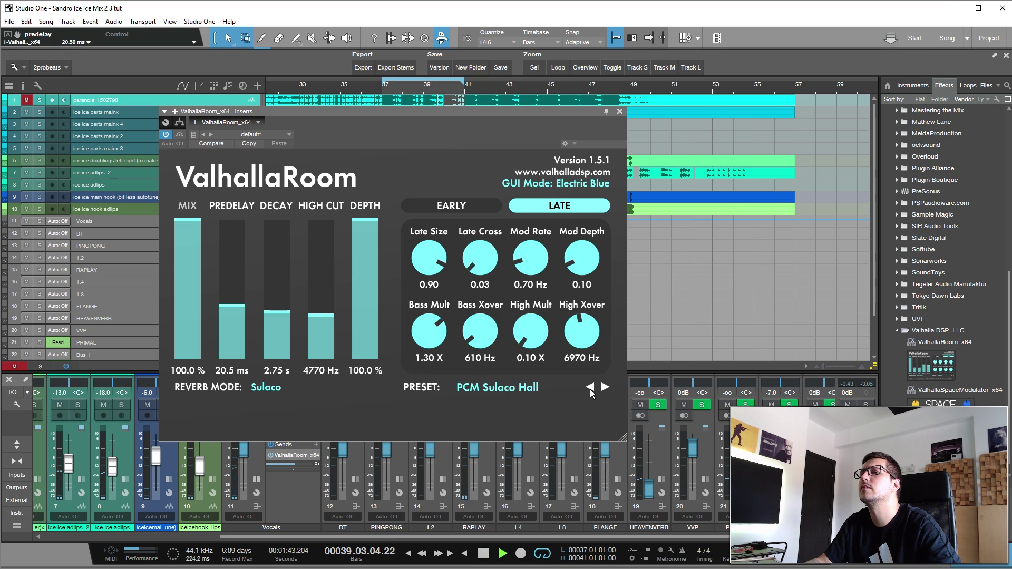
pyautogui.click(590, 388)
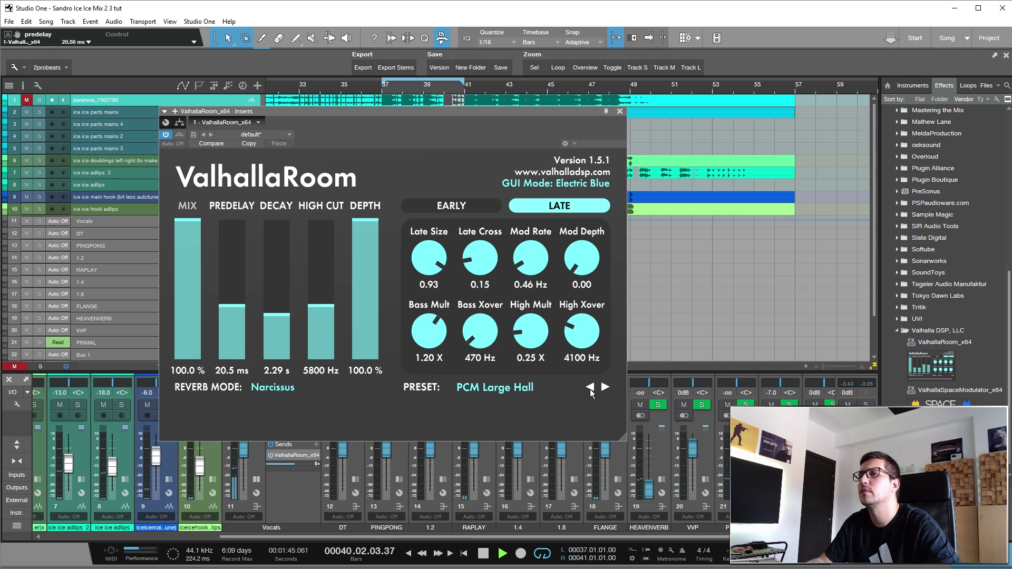
pyautogui.click(589, 388)
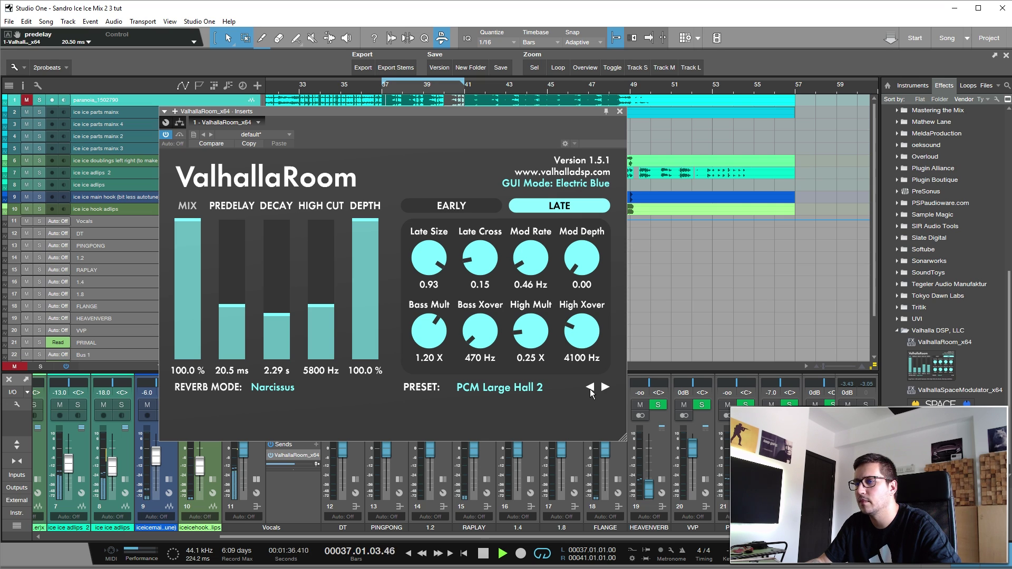
pyautogui.click(590, 388)
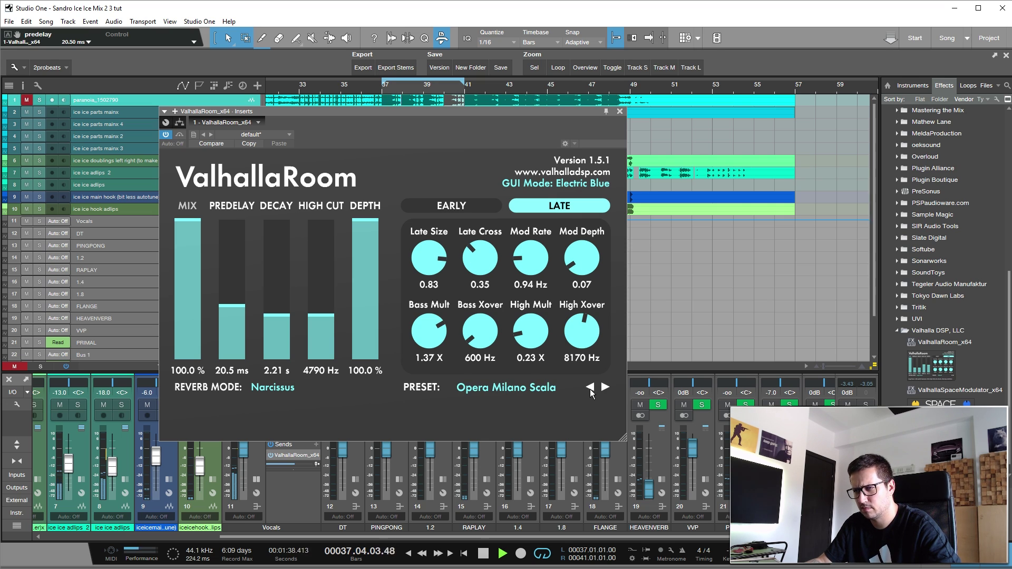
pyautogui.click(590, 389)
pyautogui.click(589, 389)
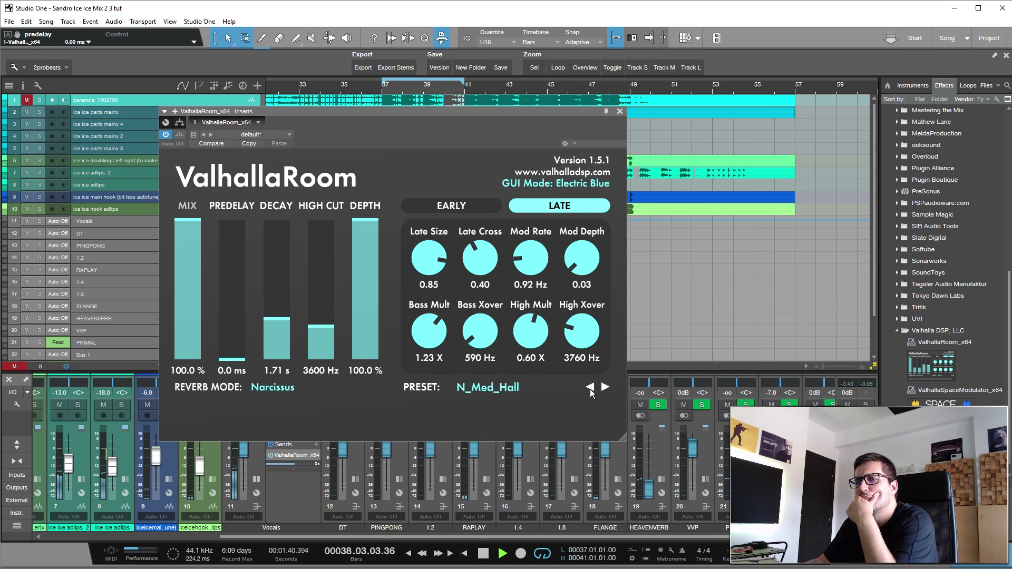
pyautogui.click(590, 389)
pyautogui.click(590, 388)
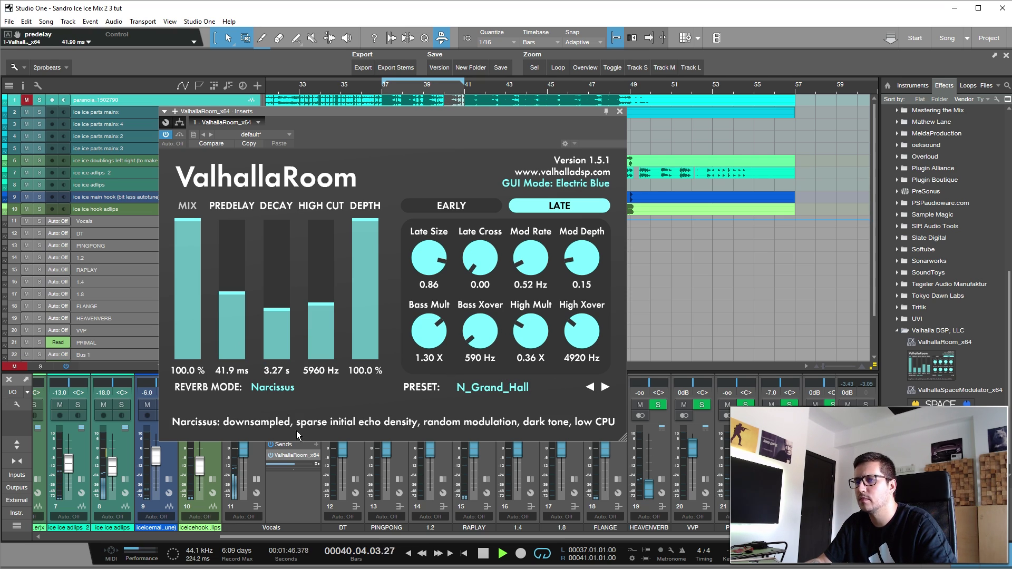
# Audition the presets back to NostromoMediumHall, set the Vocals reverb send level to about -9.8, and close the plugin window
pyautogui.moveTo(286, 467); pyautogui.dragTo(311, 458)
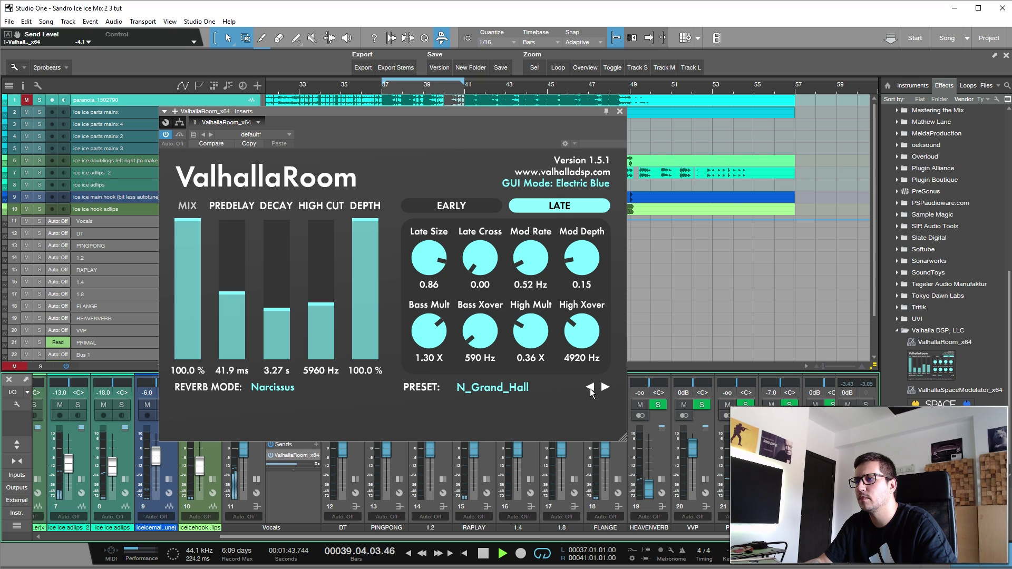
pyautogui.click(590, 387)
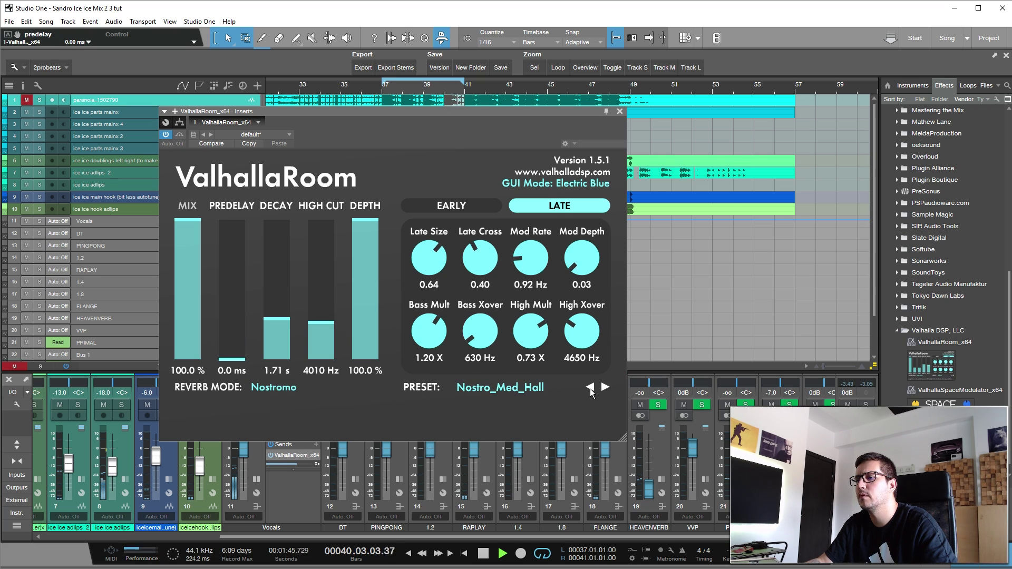
pyautogui.click(590, 388)
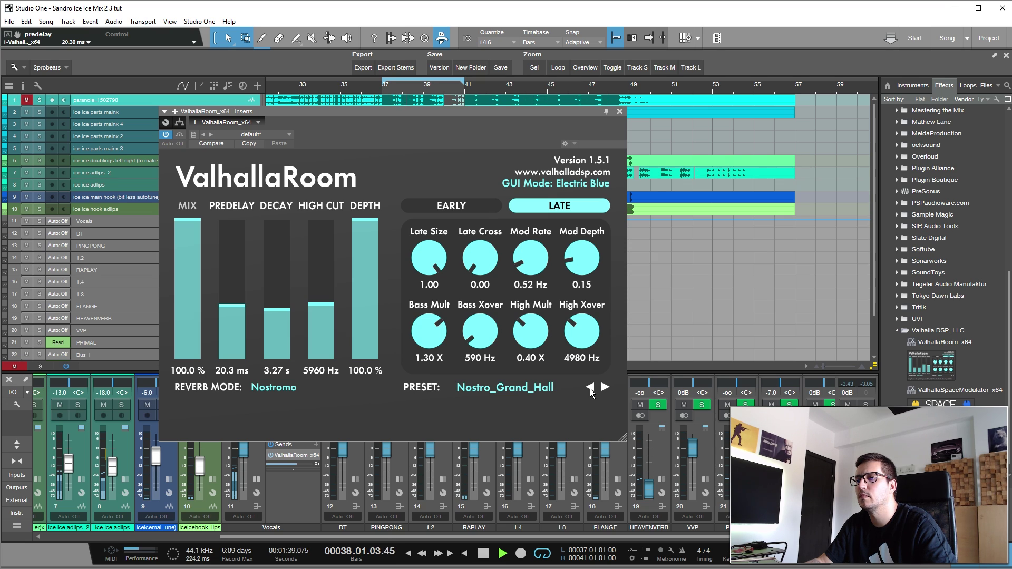
pyautogui.click(590, 388)
pyautogui.click(590, 388)
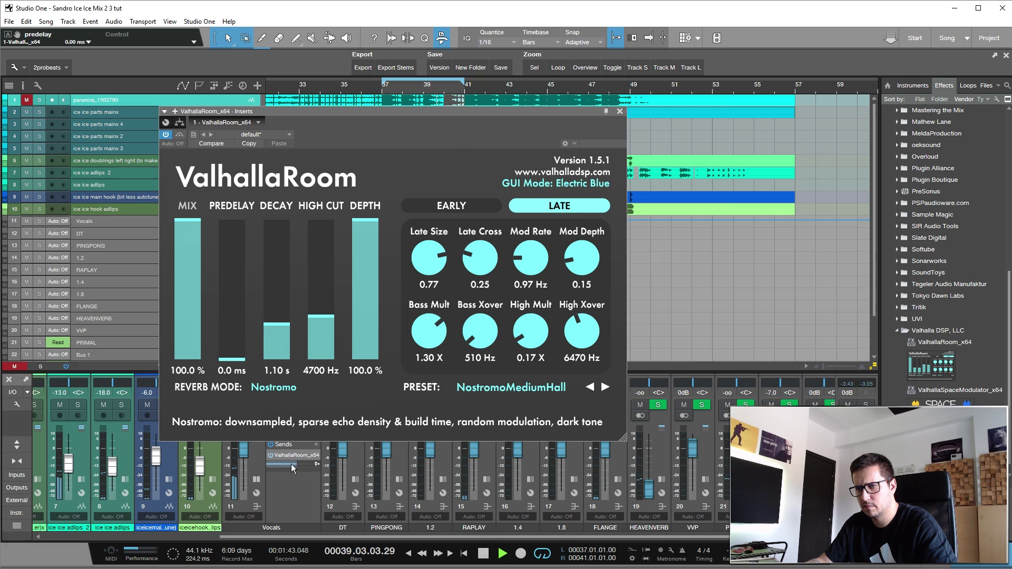
pyautogui.click(620, 112)
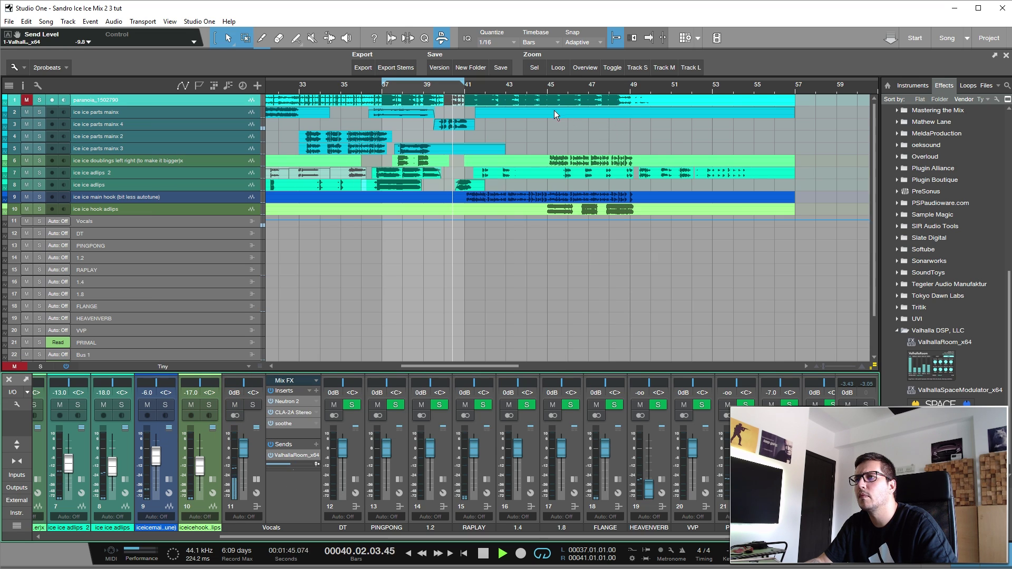
# Select the main hook track, loop bars 41 to 49, and move playback to just before the loop start
pyautogui.click(106, 198)
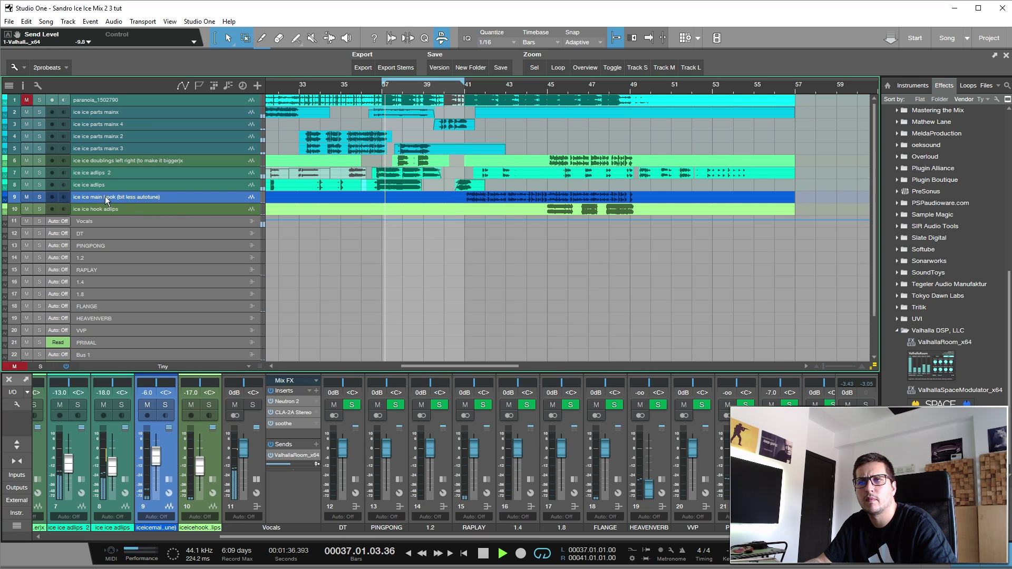
pyautogui.moveTo(465, 83); pyautogui.dragTo(632, 83)
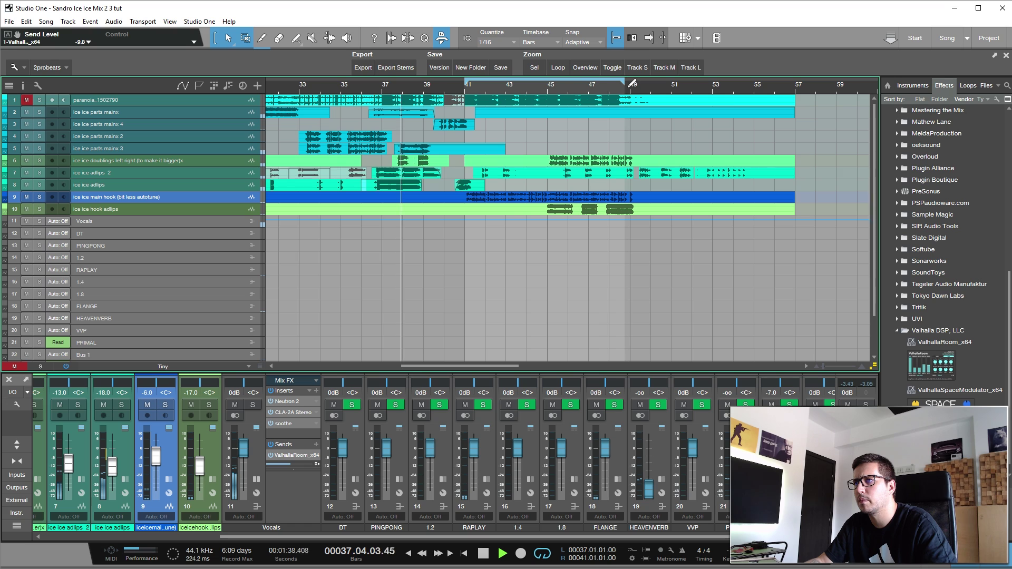
pyautogui.click(454, 84)
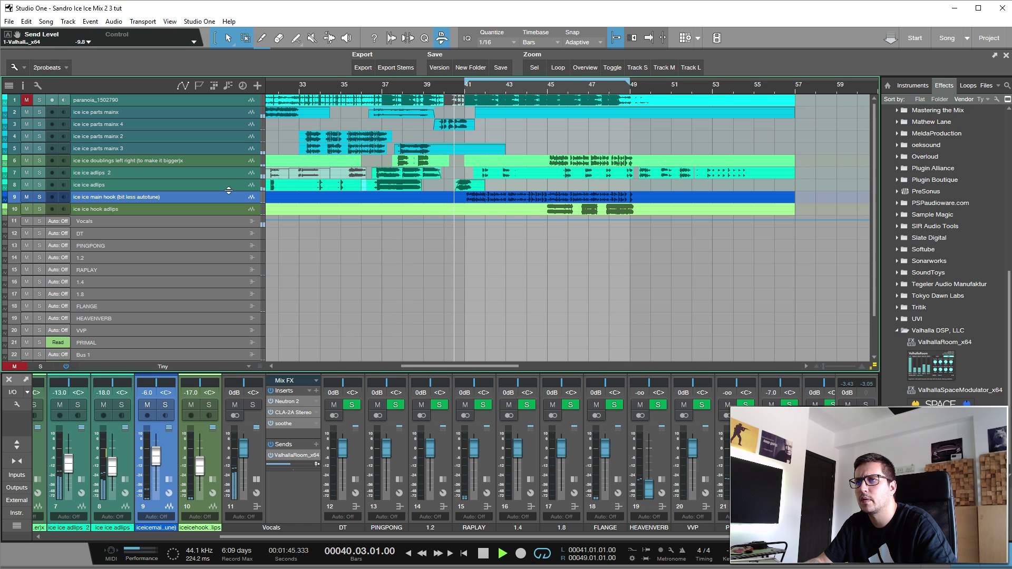
# Reopen the Vocals send's reverb, step the preset back to Nostro Large Hall, and move the plugin window clear of the track list
pyautogui.click(301, 456)
pyautogui.click(589, 387)
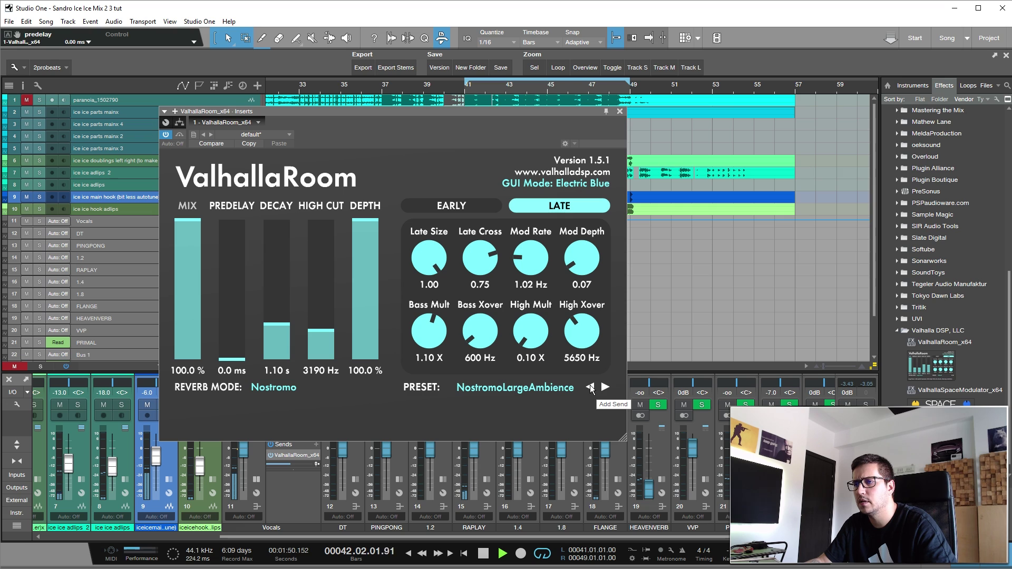
pyautogui.click(589, 388)
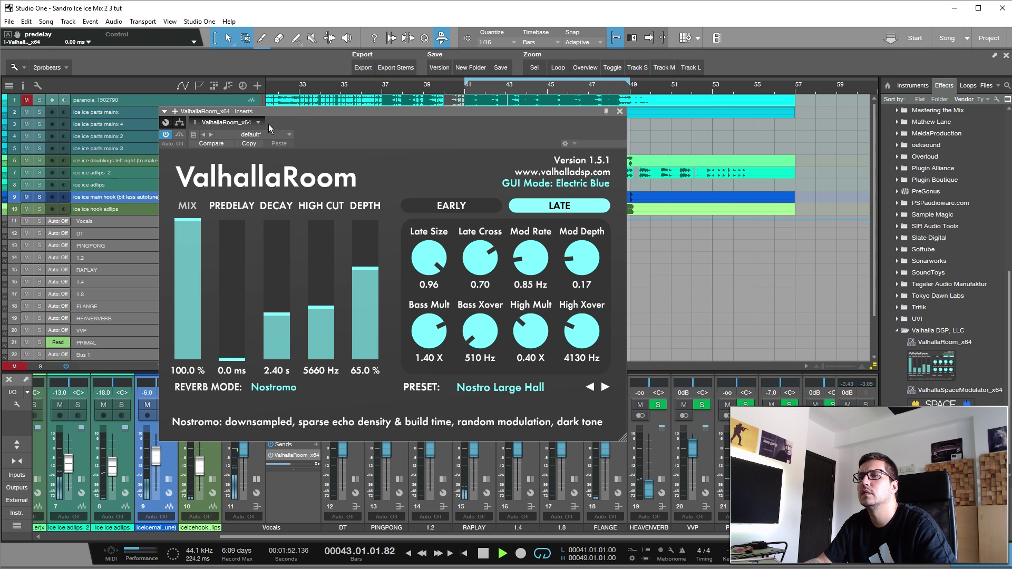
pyautogui.moveTo(441, 110); pyautogui.dragTo(577, 112)
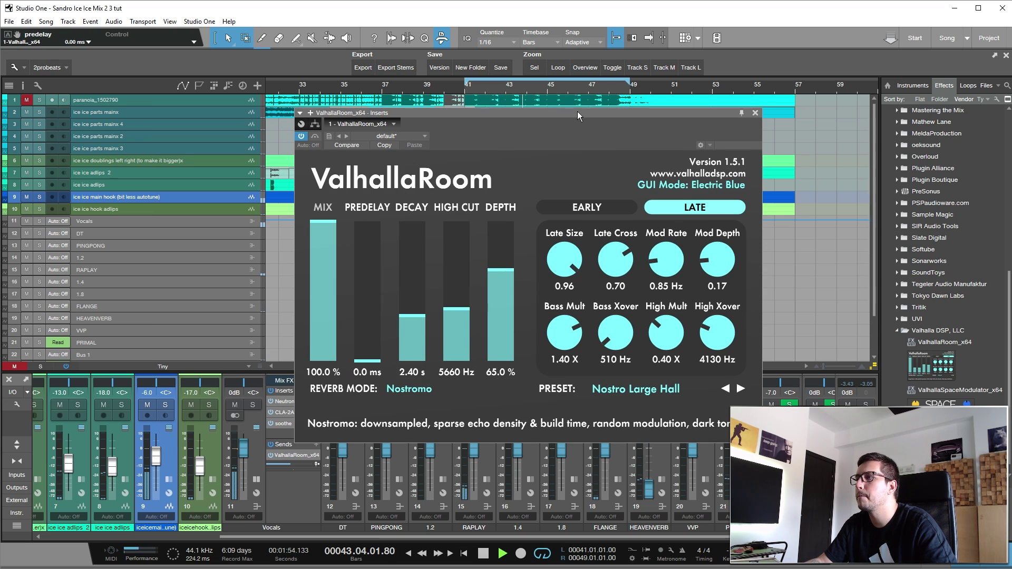
# Audition the Vocals send reverb's presets backwards from Nostro Large Hall through Next Vocal D to Naylon GTR and browse the Valhalla preset categories
pyautogui.moveTo(504, 110); pyautogui.dragTo(366, 68)
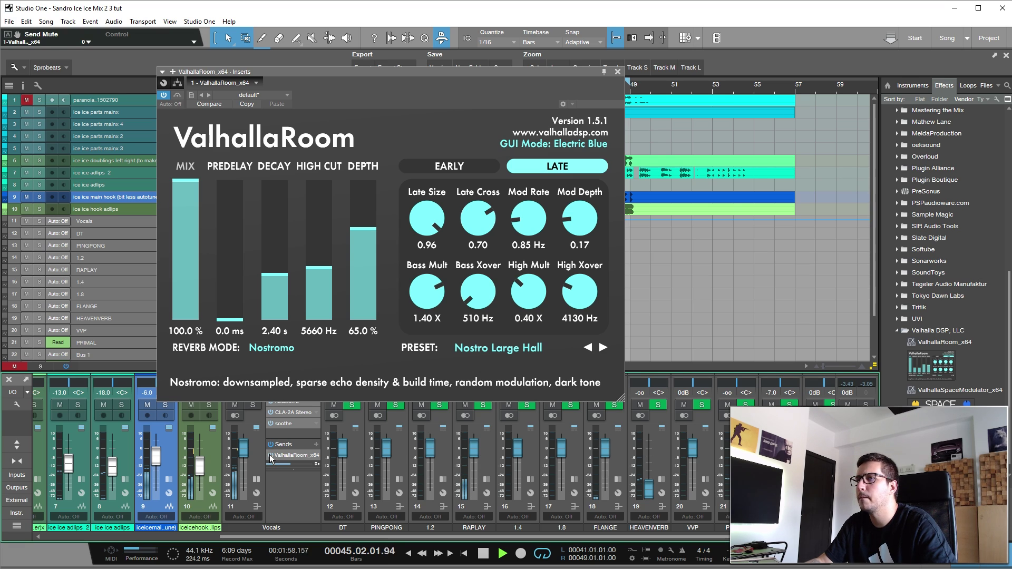
pyautogui.click(589, 349)
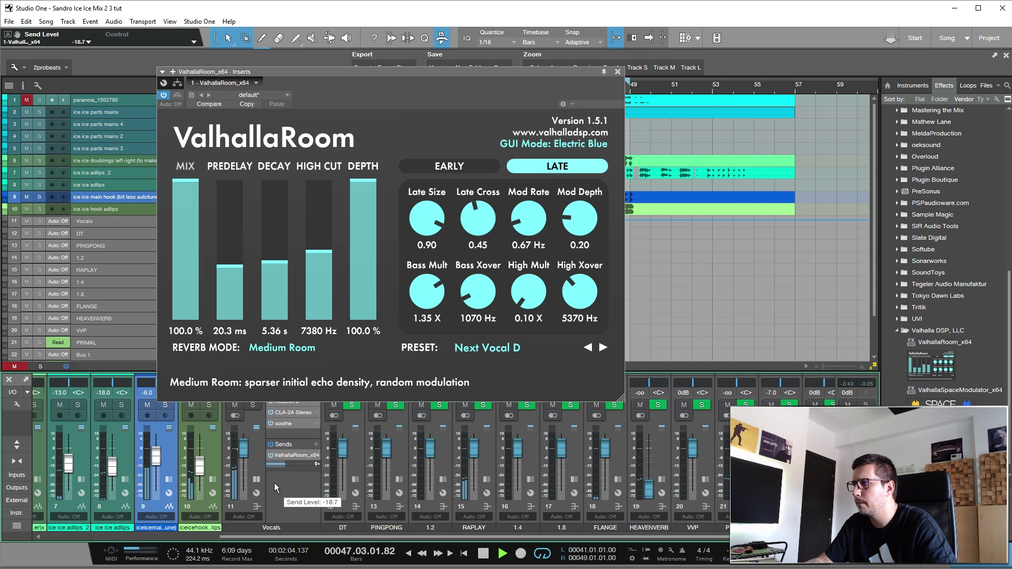
pyautogui.click(588, 349)
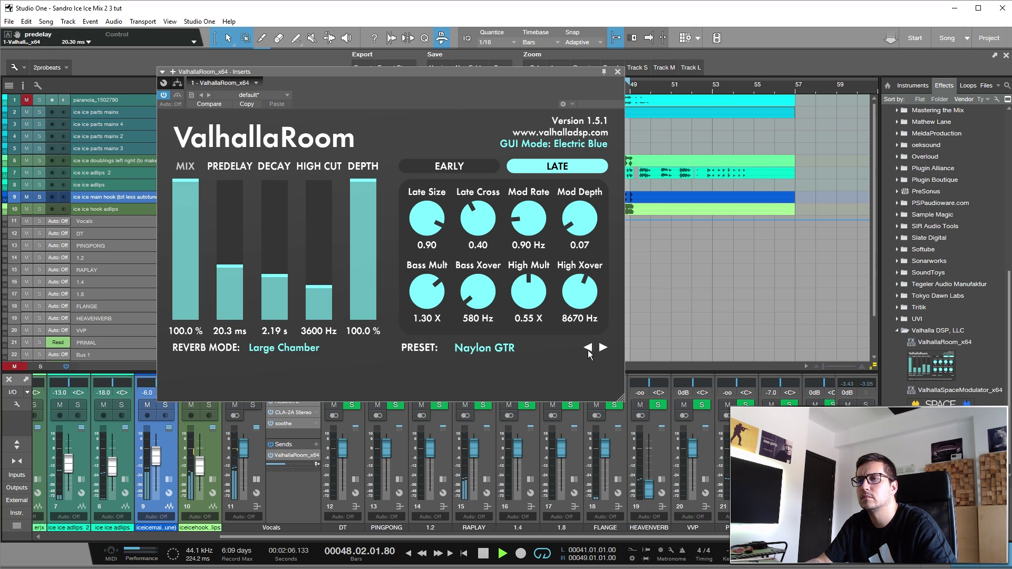
pyautogui.click(520, 349)
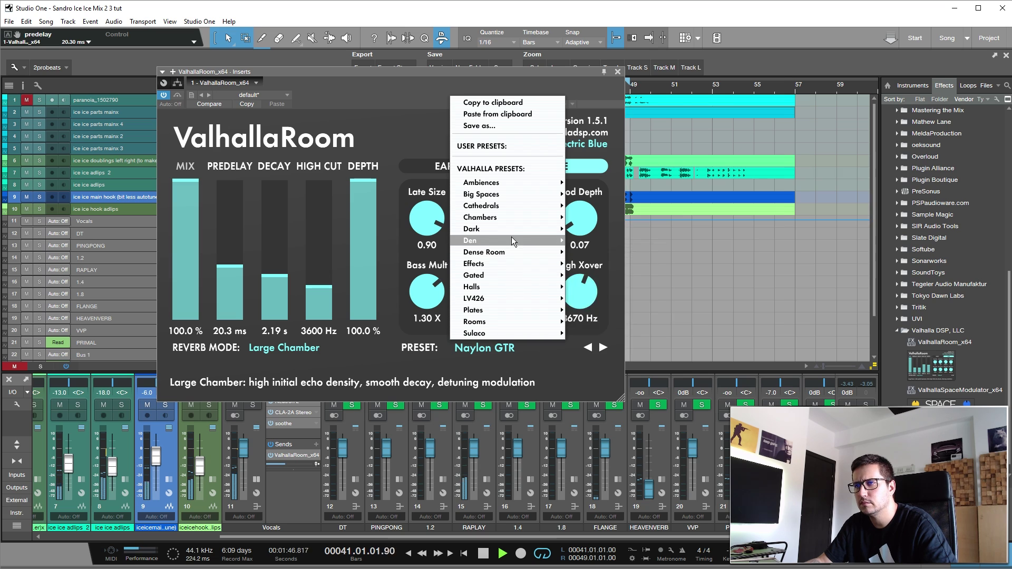
pyautogui.moveTo(513, 232)
pyautogui.click(621, 261)
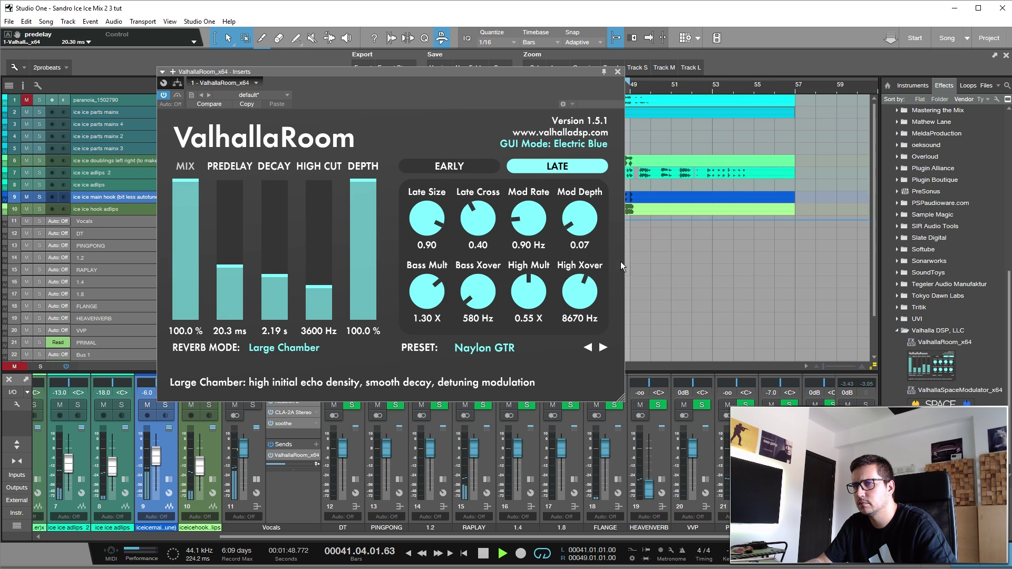
# Solo the Vocals channel while adjusting its ValhallaRoom send level, unsolo it, and stop playback
pyautogui.click(253, 405)
pyautogui.moveTo(296, 466)
pyautogui.mouseDown()
pyautogui.moveTo(306, 466)
pyautogui.moveTo(285, 472)
pyautogui.mouseUp()
pyautogui.click(253, 406)
pyautogui.press('space')
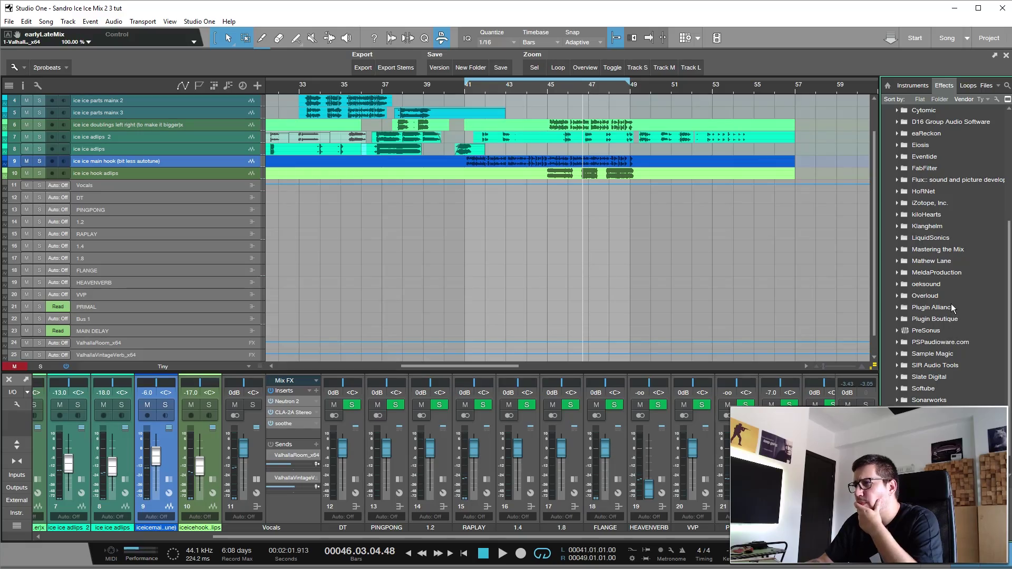
# Insert the D16 Group Antresol flanger on the Vocals channel and move its plugin window clear of the mixer
pyautogui.scroll(4, 950, 304)
pyautogui.click(927, 261)
pyautogui.moveTo(930, 272); pyautogui.dragTo(291, 434)
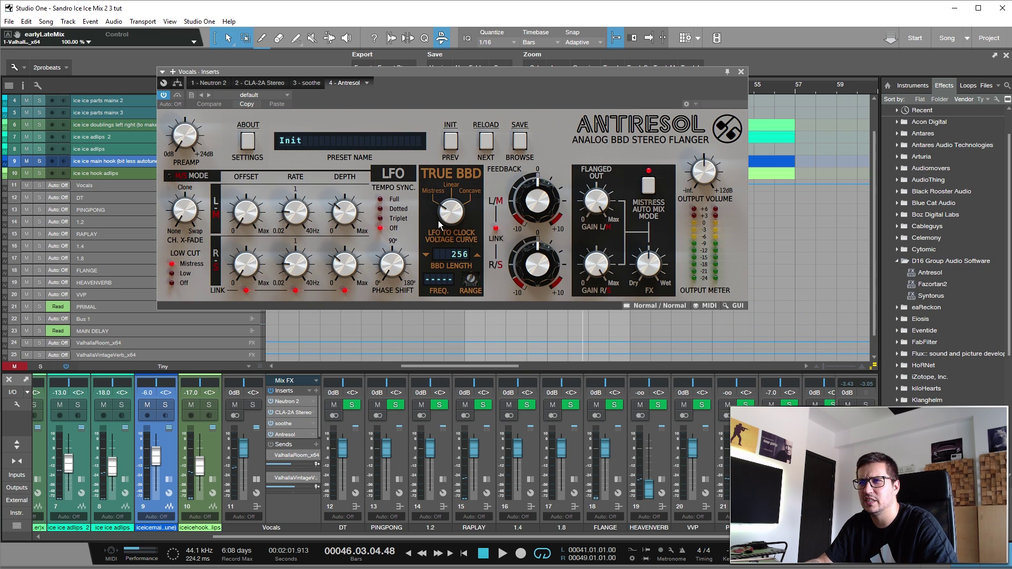
pyautogui.moveTo(498, 72); pyautogui.dragTo(482, 125)
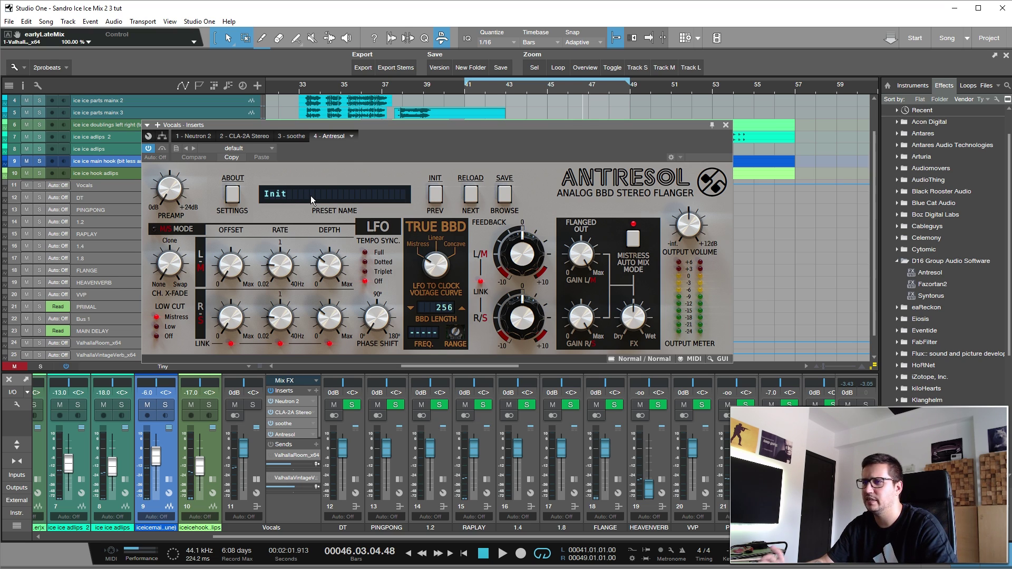
pyautogui.moveTo(426, 145); pyautogui.dragTo(428, 133)
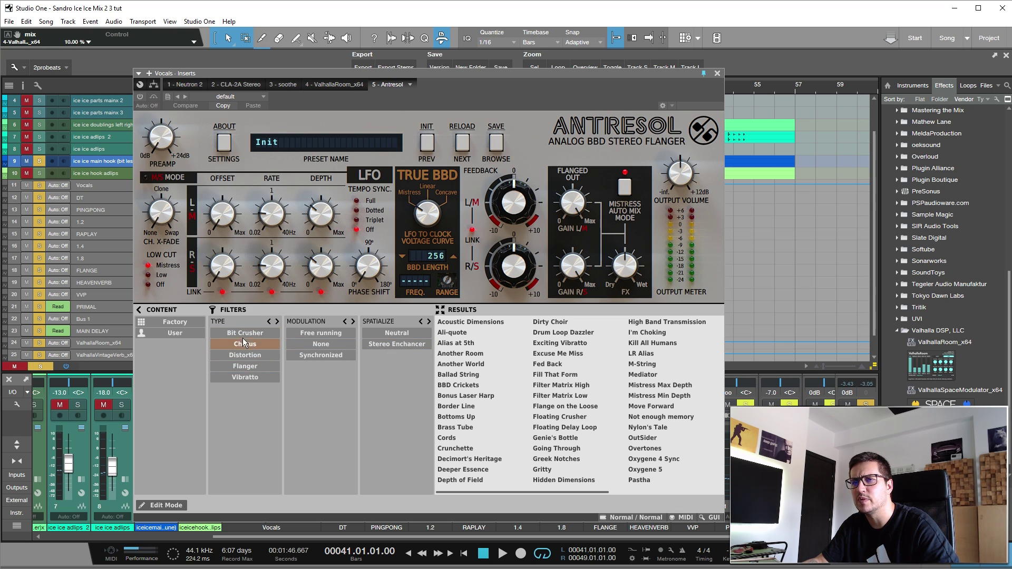
# Filter the Antresol presets to Bit Crusher and audition Alias at 5th, Another World and BBD Crickets during playback
pyautogui.click(244, 334)
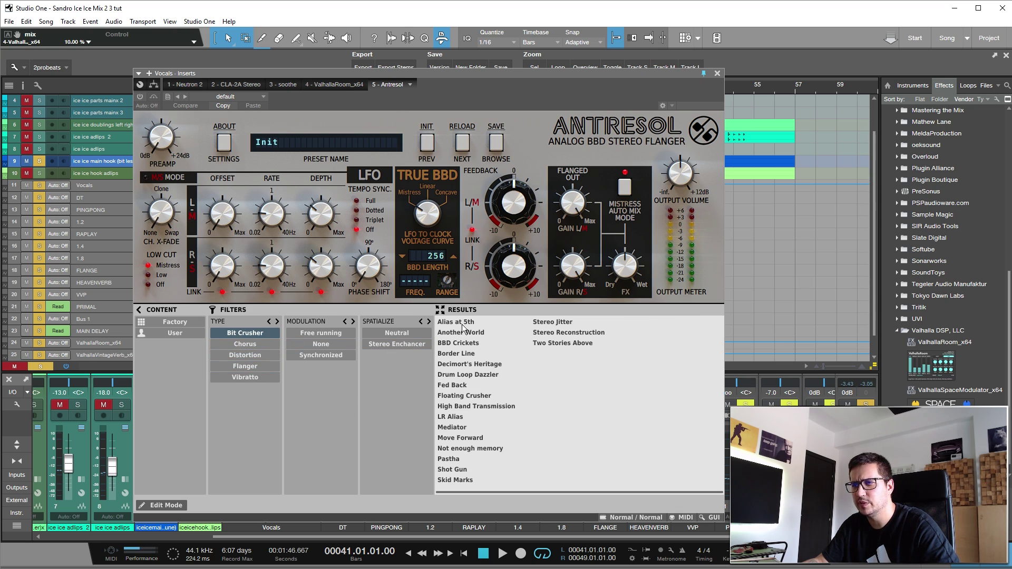
pyautogui.click(462, 324)
pyautogui.press('space')
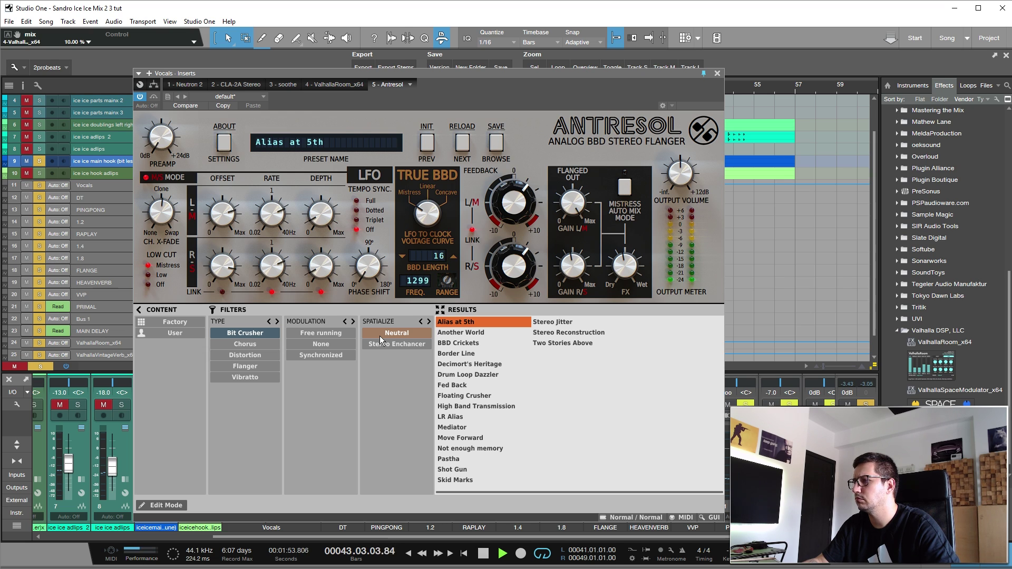
pyautogui.click(470, 333)
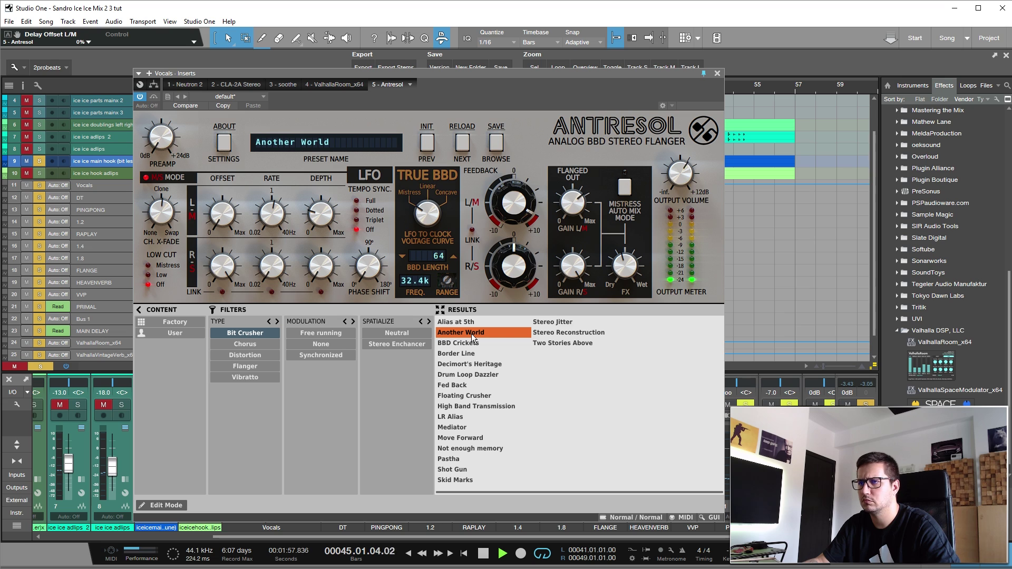
pyautogui.click(466, 343)
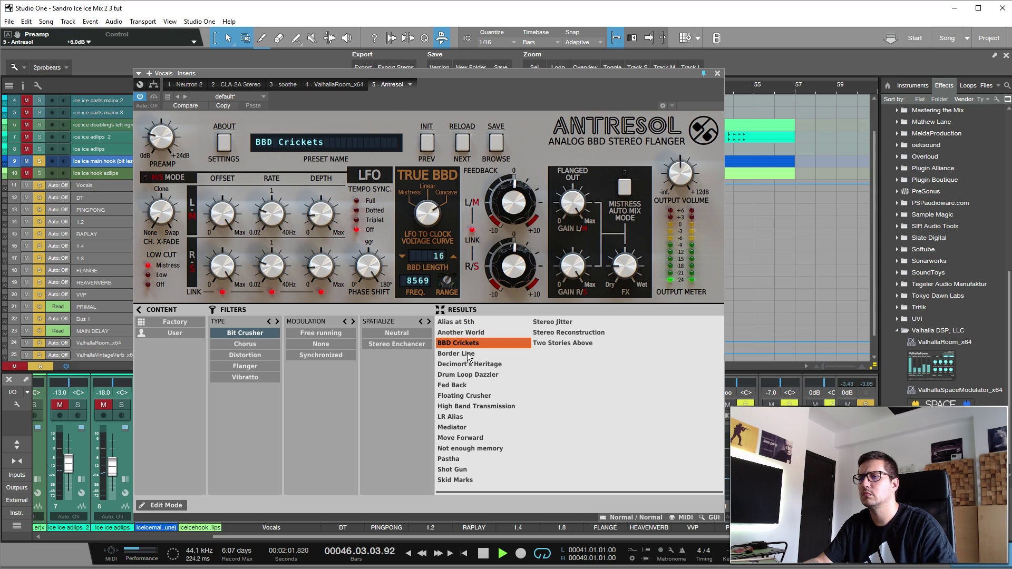
# In the Vocals channel's ValhallaRoom insert, set the mix to 5% and the decay to about 2.55 s
pyautogui.click(335, 84)
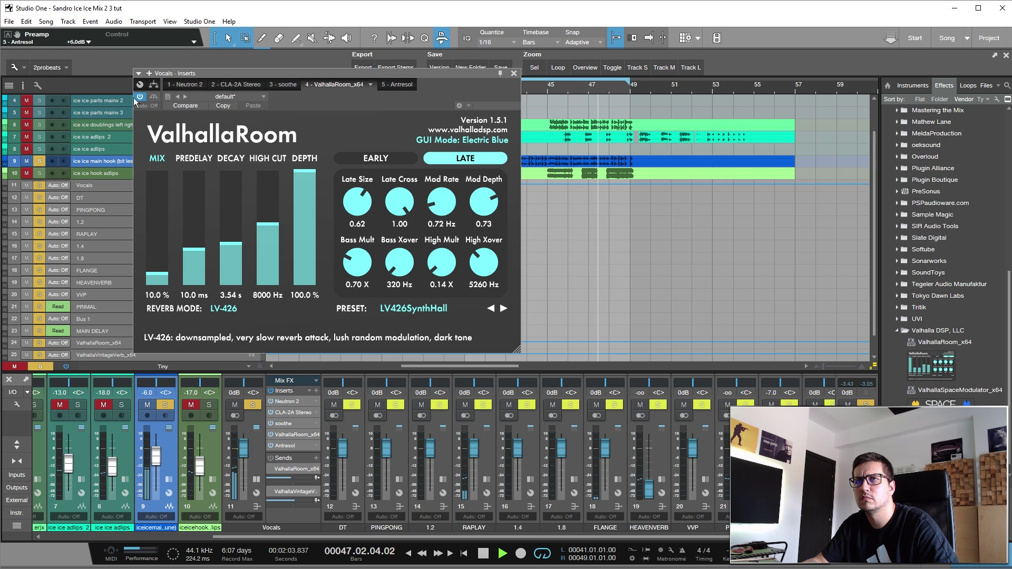
pyautogui.click(140, 97)
pyautogui.click(153, 296)
pyautogui.write('5')
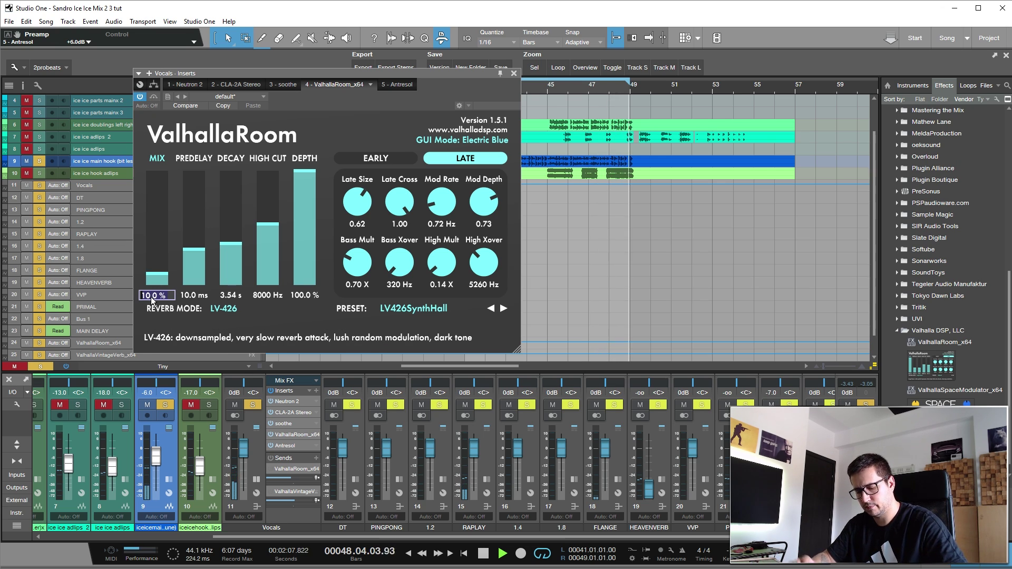
pyautogui.press('Return')
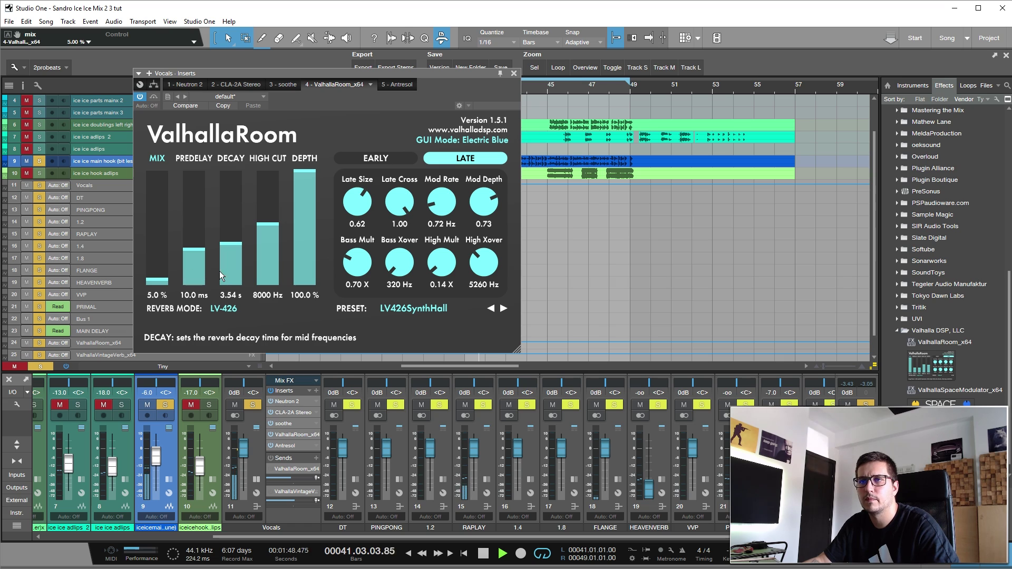
pyautogui.moveTo(219, 271); pyautogui.dragTo(236, 264)
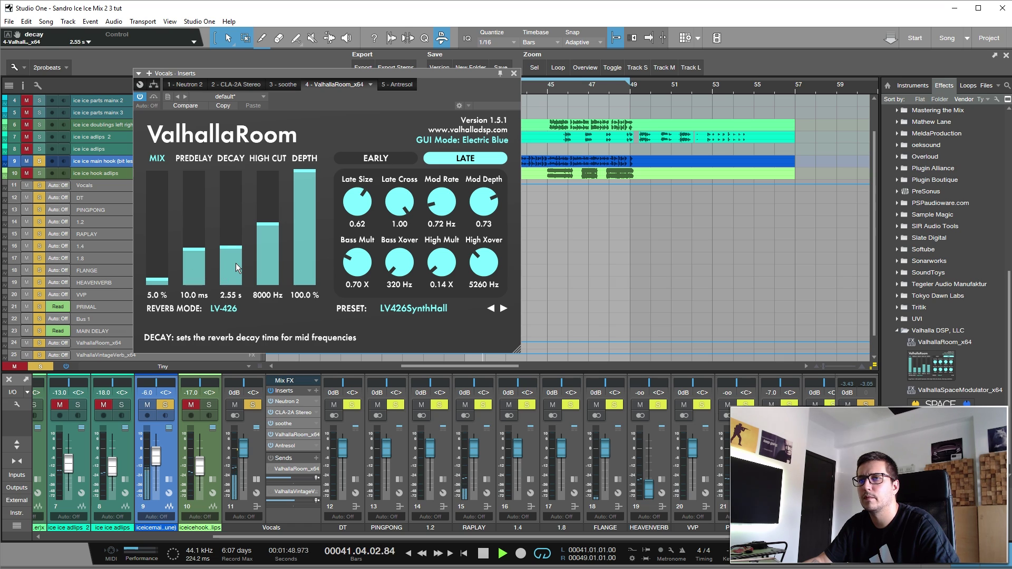
# Return to Antresol and audition Border Line and Decimort's Heritage, varying the dry/wet FX amount for each
pyautogui.click(397, 85)
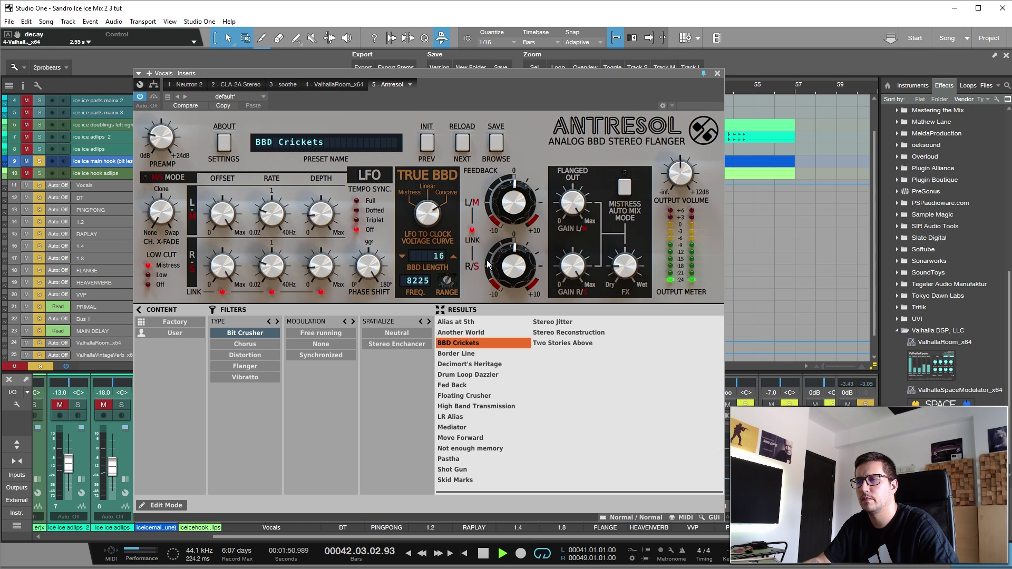
pyautogui.click(473, 356)
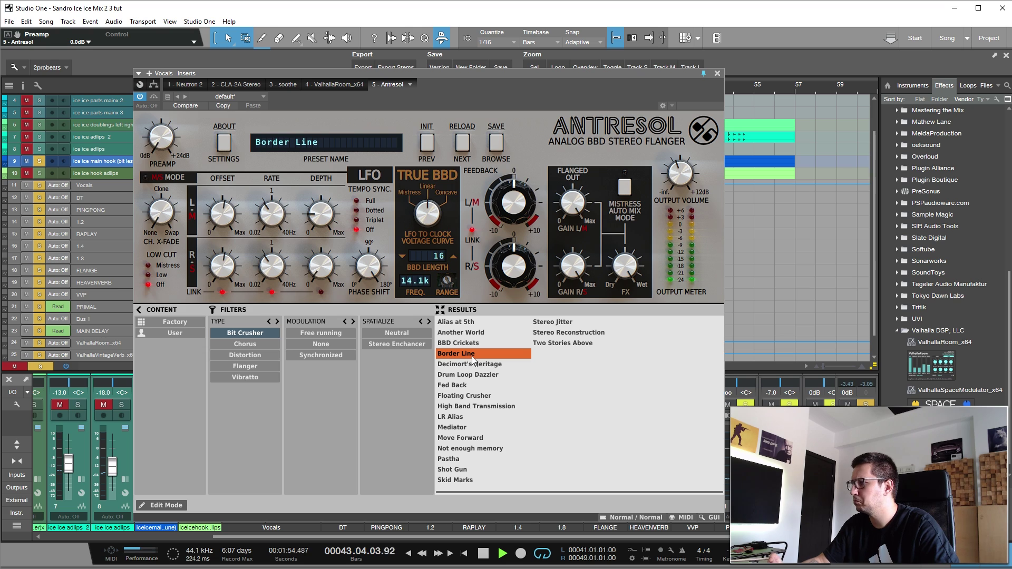
pyautogui.scroll(5, 620, 273)
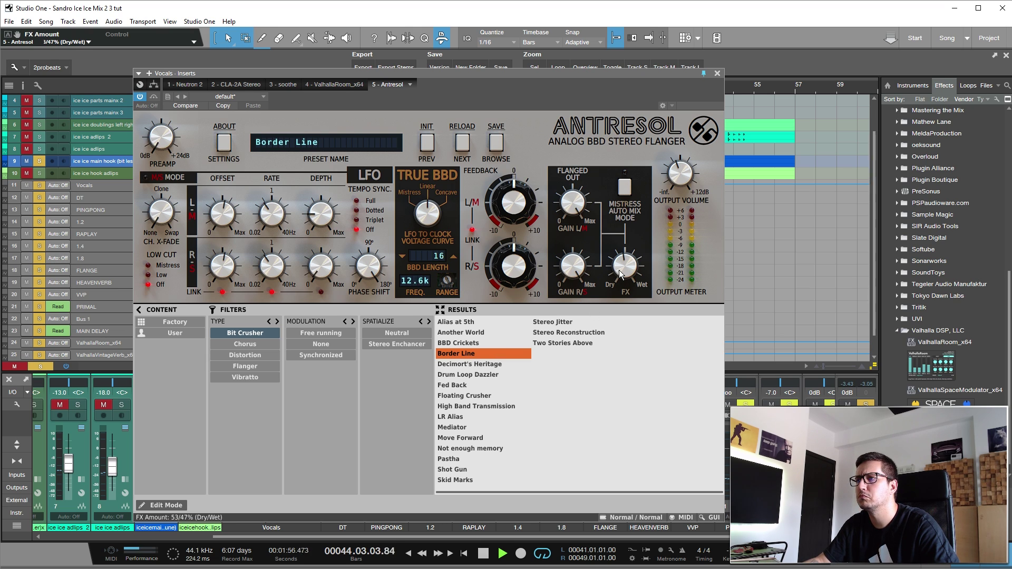
pyautogui.scroll(-6, 620, 273)
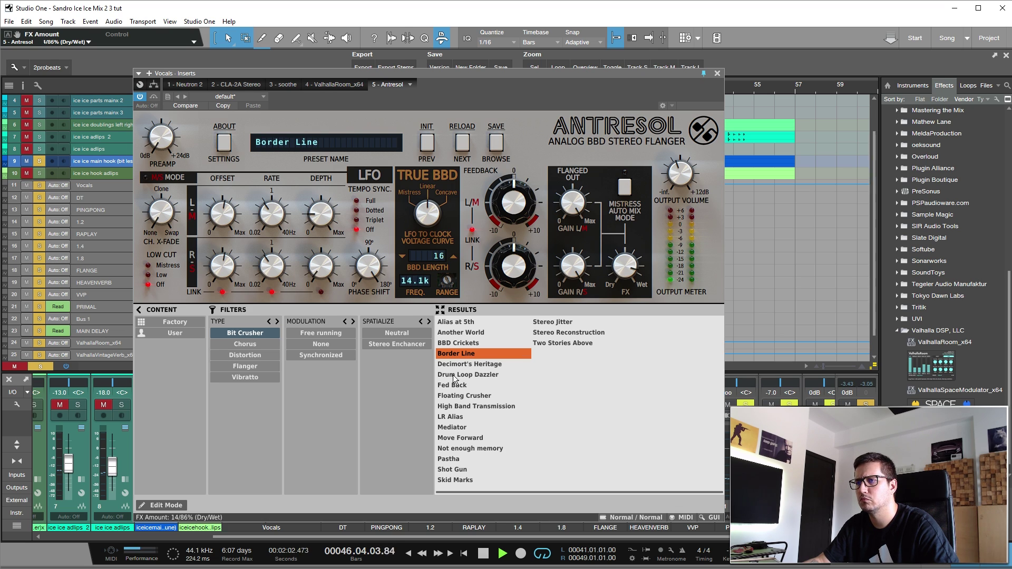
pyautogui.click(471, 364)
pyautogui.scroll(3, 624, 283)
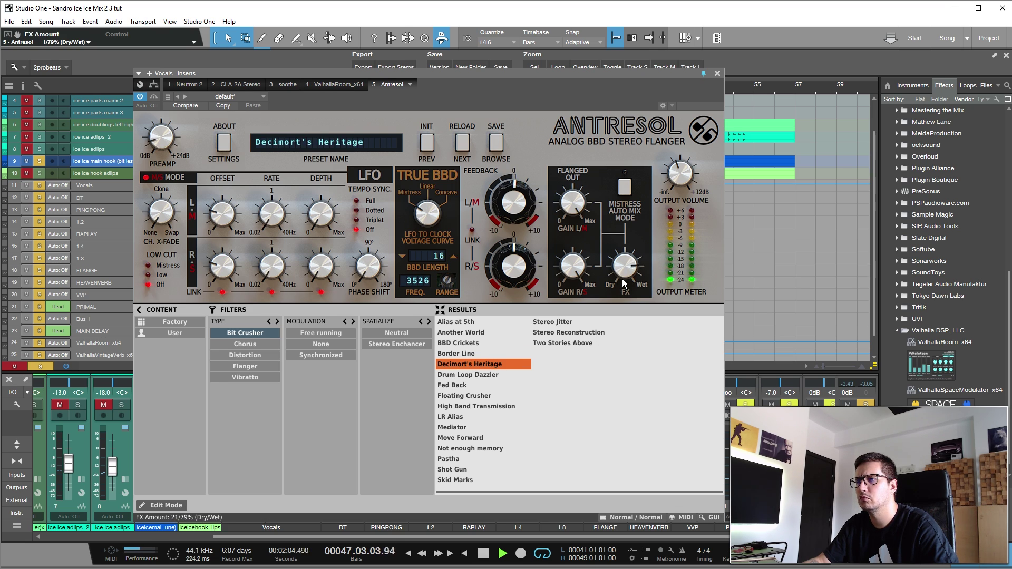
pyautogui.scroll(6, 624, 284)
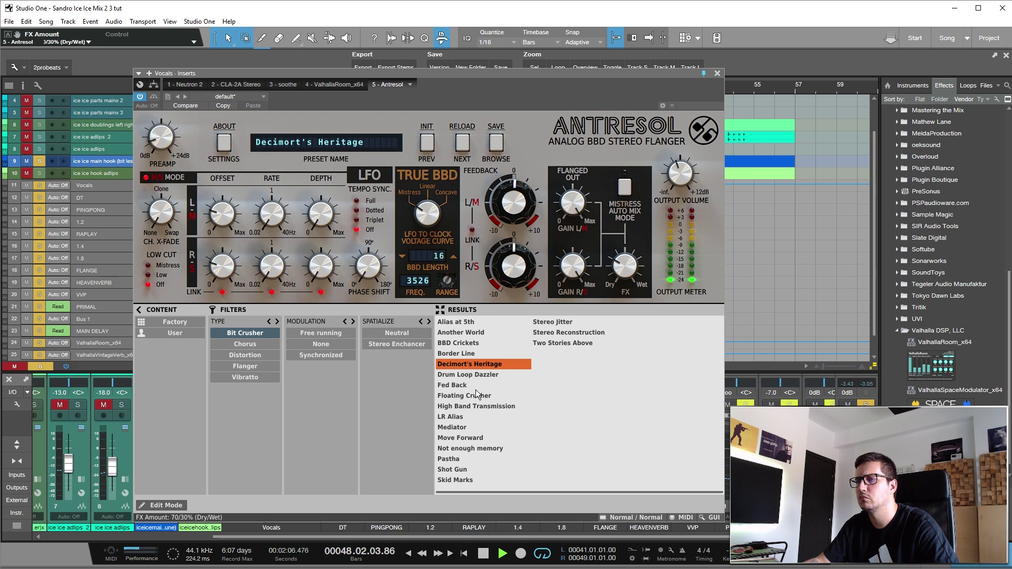
# Audition the presets from Drum Loop Dazzler down to High Band Transmission, bringing the dry/wet FX amount to about 57/43
pyautogui.click(474, 375)
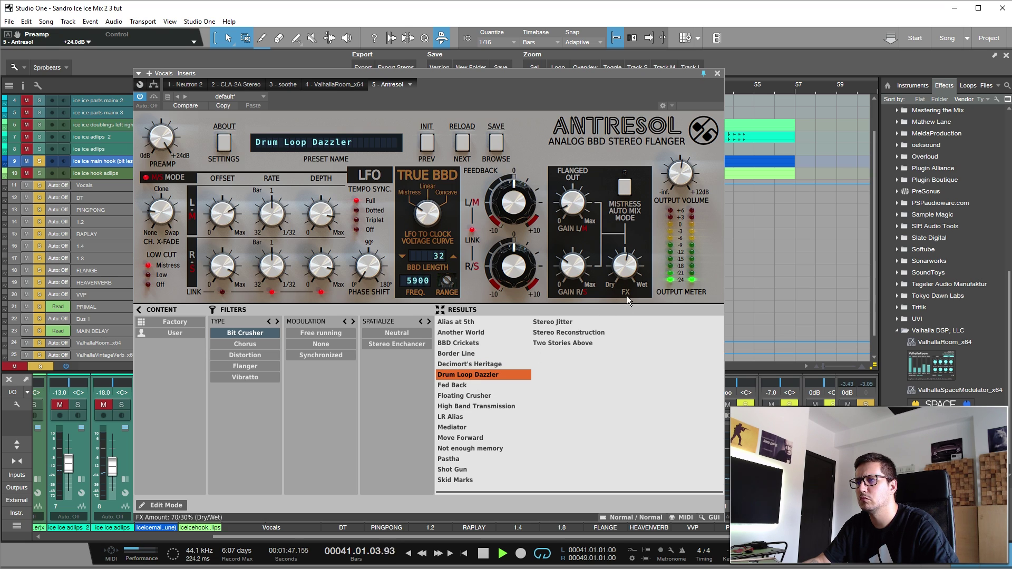
pyautogui.press('Down')
pyautogui.press('Down')
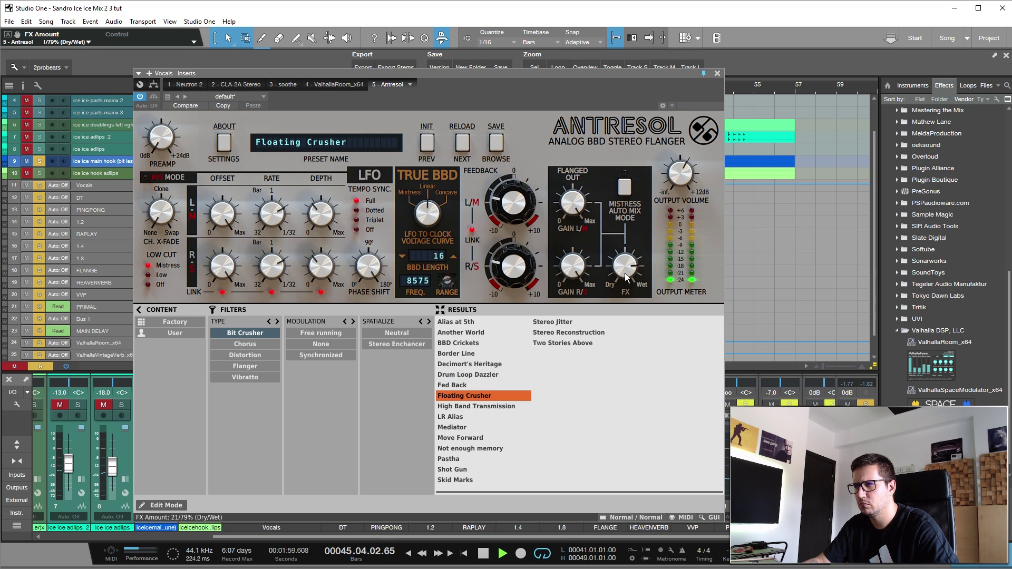
pyautogui.scroll(2, 626, 276)
pyautogui.press('Down')
pyautogui.scroll(6, 626, 276)
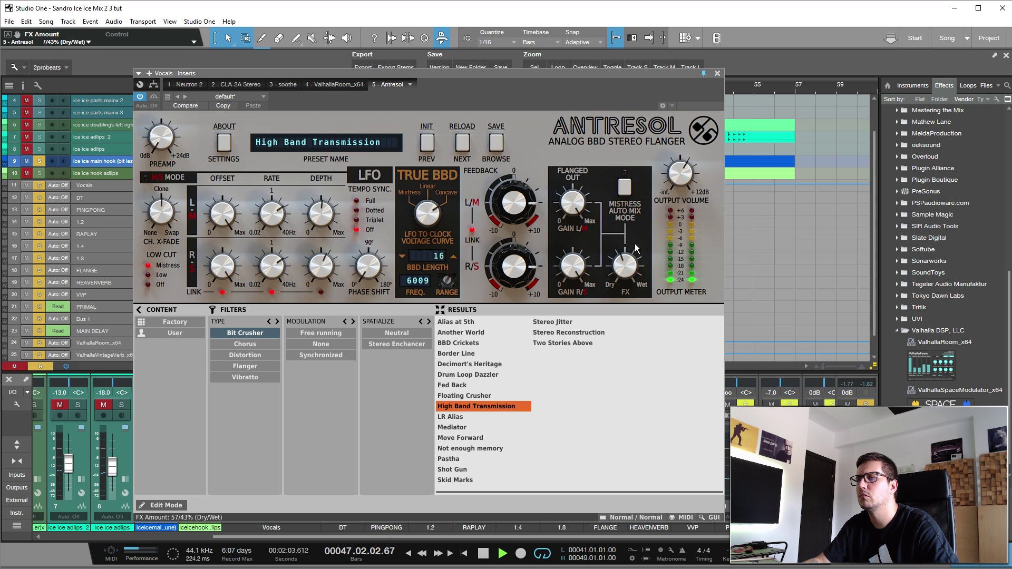
# Audition the Bit Crusher presets from LR Alias down to Skid Marks one after another during playback
pyautogui.click(446, 416)
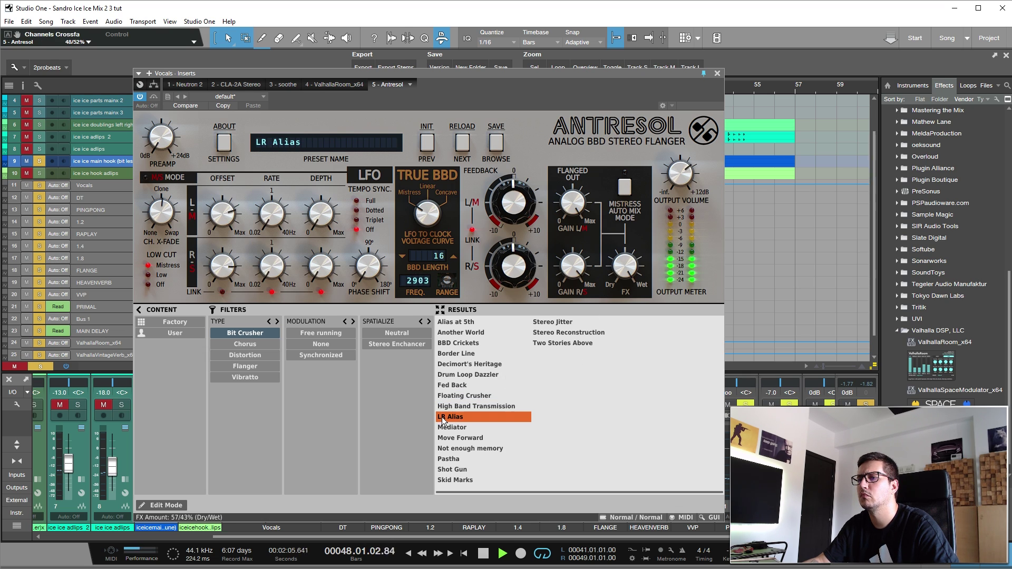
pyautogui.click(451, 426)
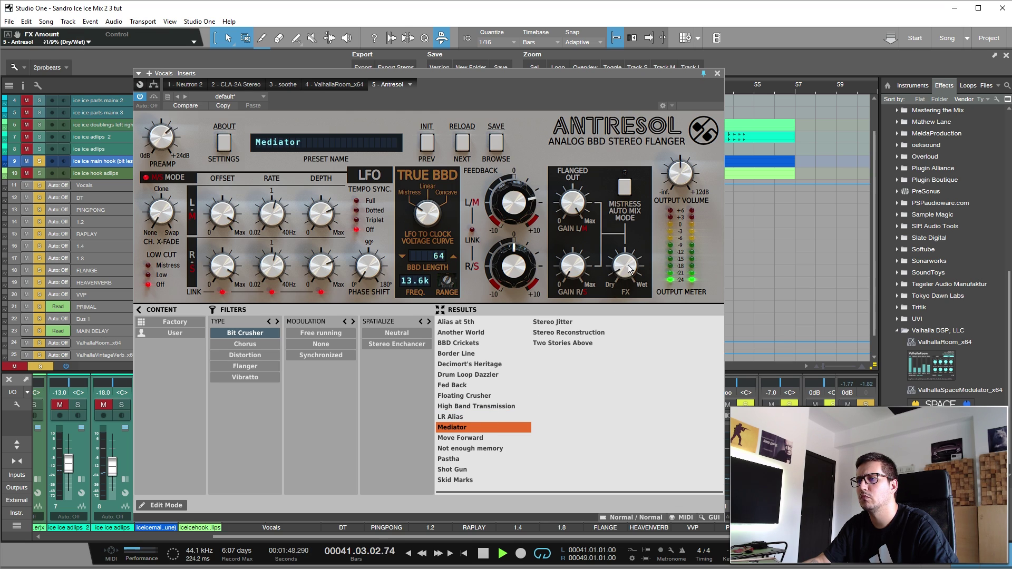
pyautogui.click(463, 438)
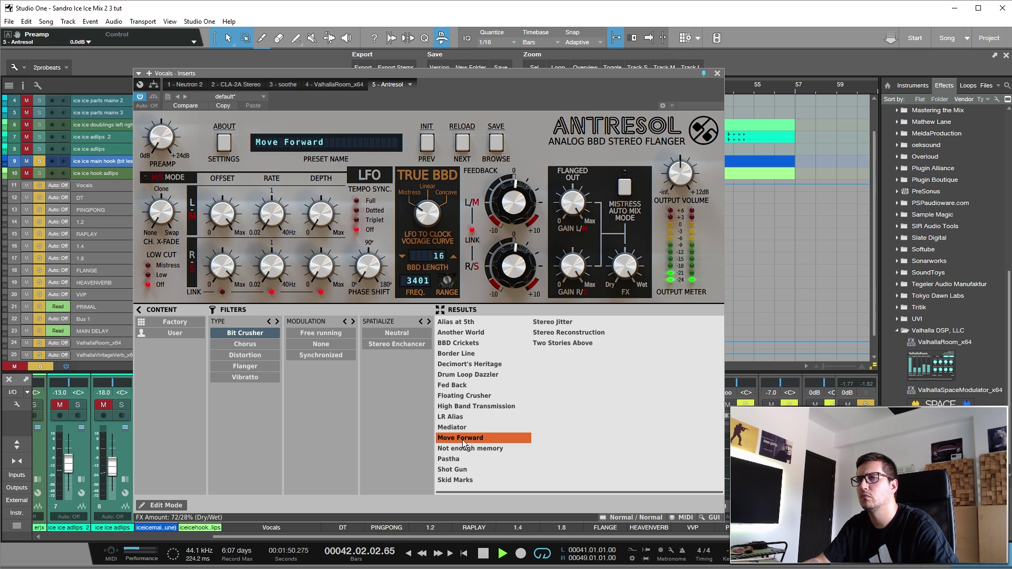
pyautogui.click(464, 449)
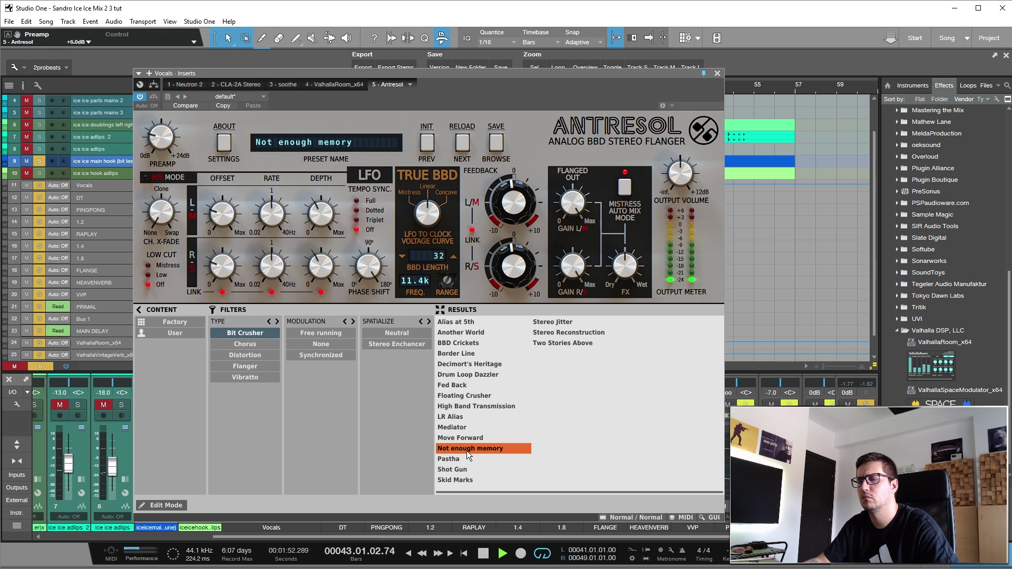
pyautogui.click(458, 460)
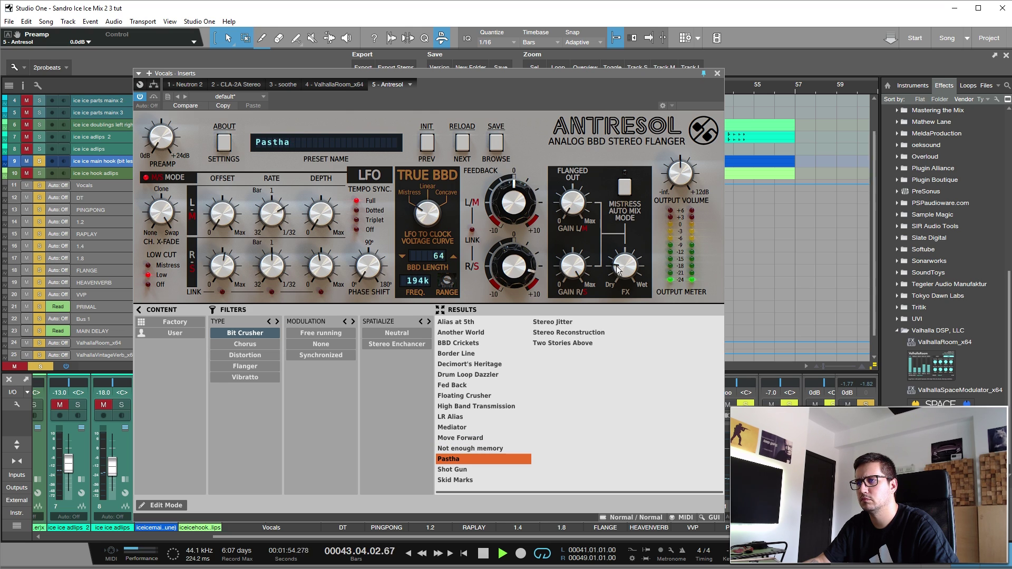
pyautogui.click(463, 467)
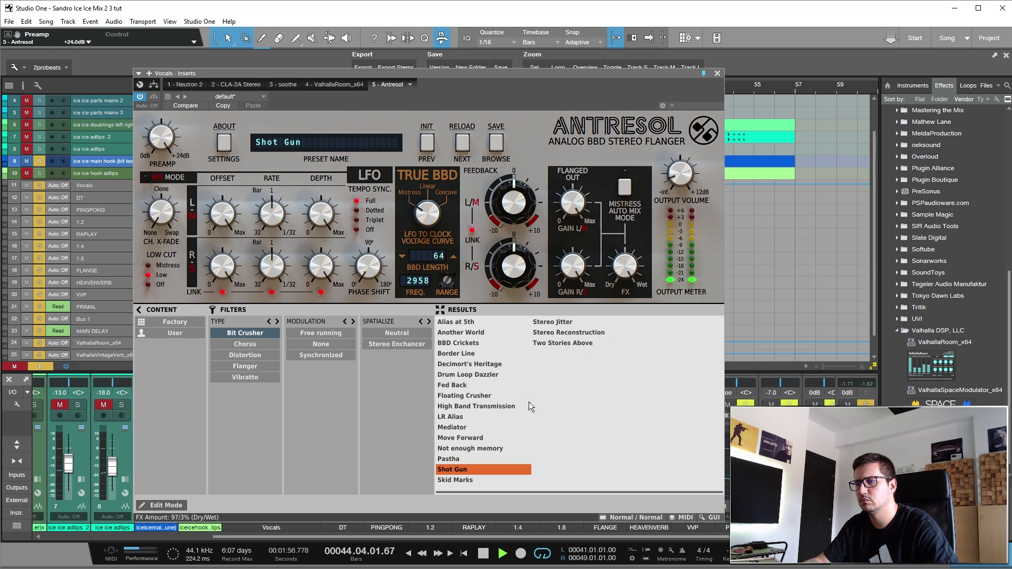
pyautogui.click(457, 481)
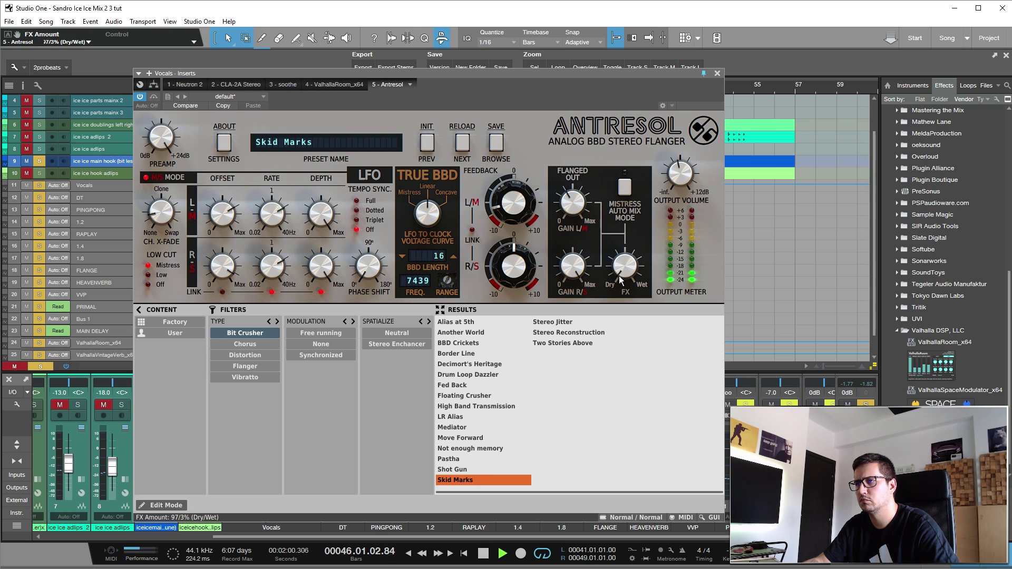
# Load the Stereo Reconstruction preset and switch the preset type filter from Bit Crusher to Flanger
pyautogui.click(548, 333)
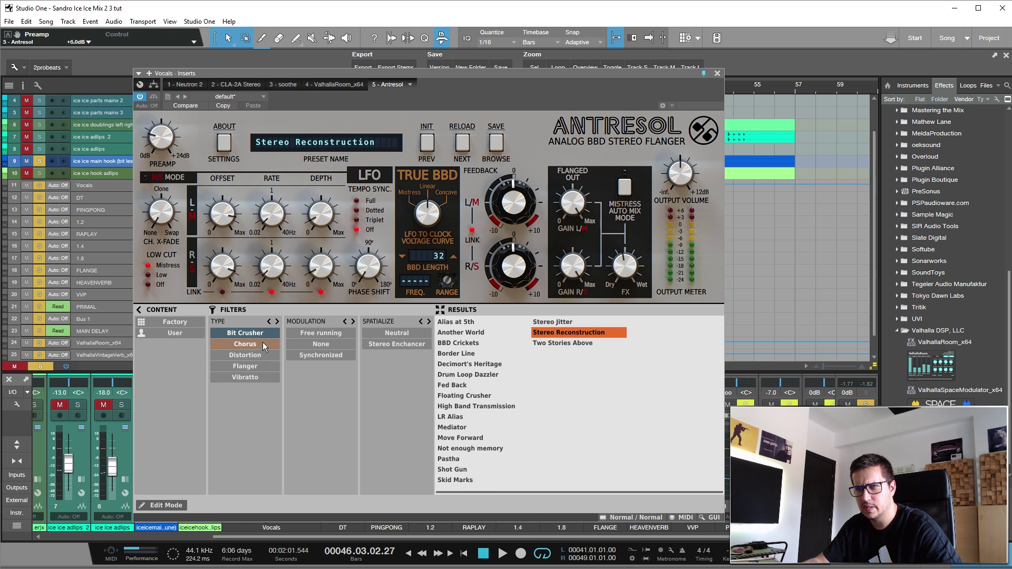
pyautogui.click(238, 335)
pyautogui.click(245, 366)
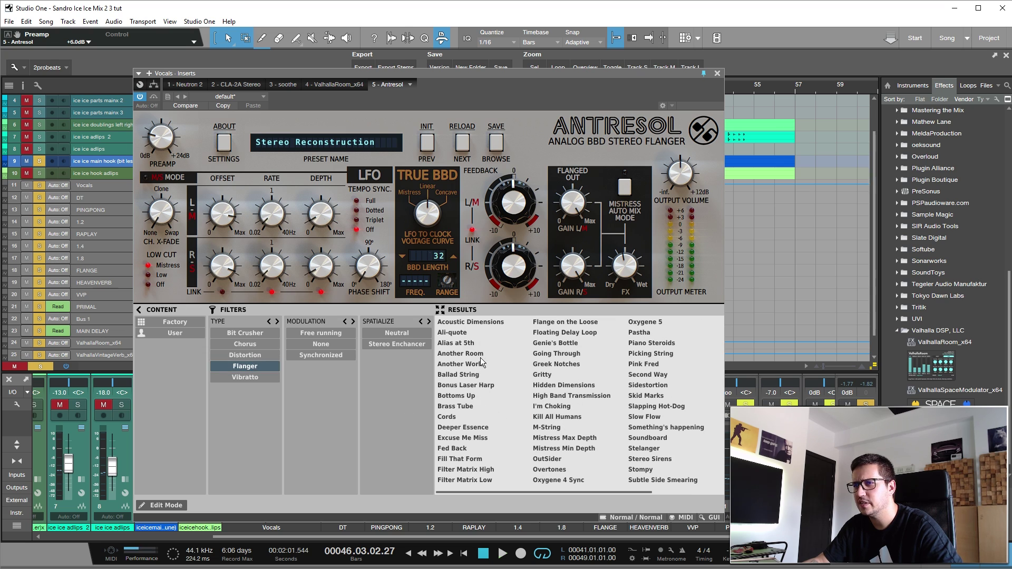
# Audition the Kill All Humans preset at several dry/wet FX amounts against bypass, and load the Slow Flow preset for the same comparison
pyautogui.click(557, 416)
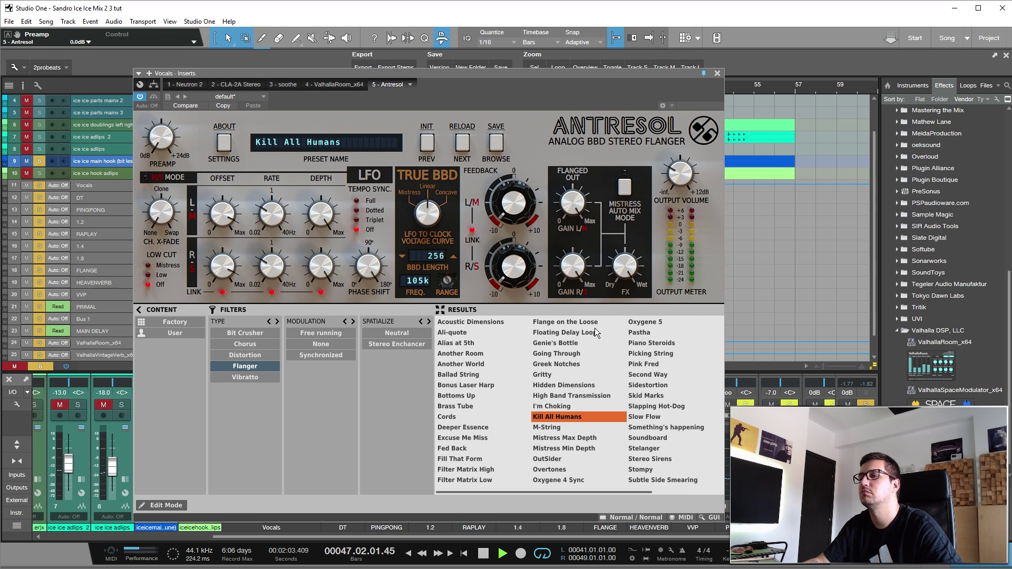
pyautogui.moveTo(618, 280); pyautogui.dragTo(605, 354)
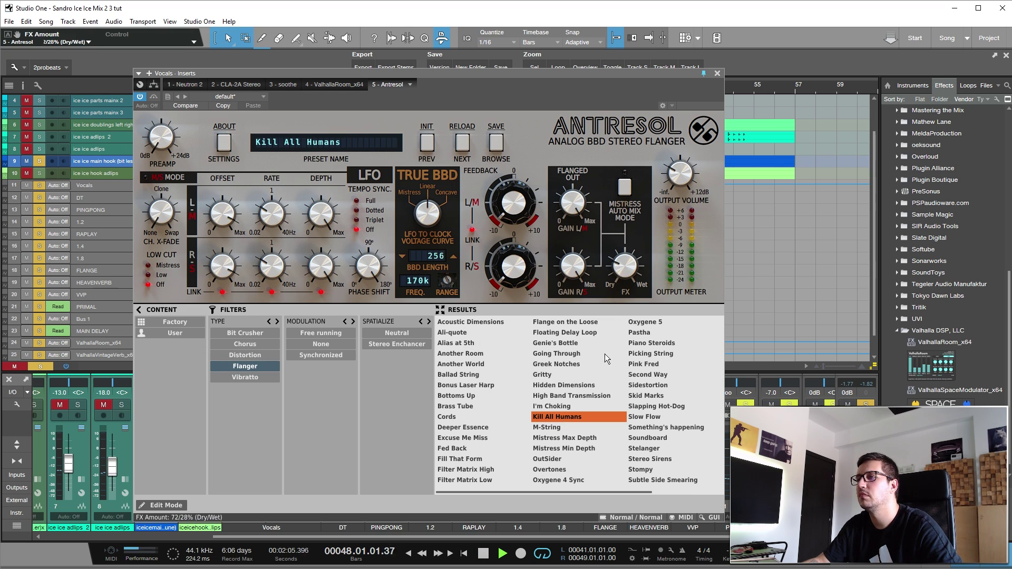
pyautogui.scroll(4, 622, 275)
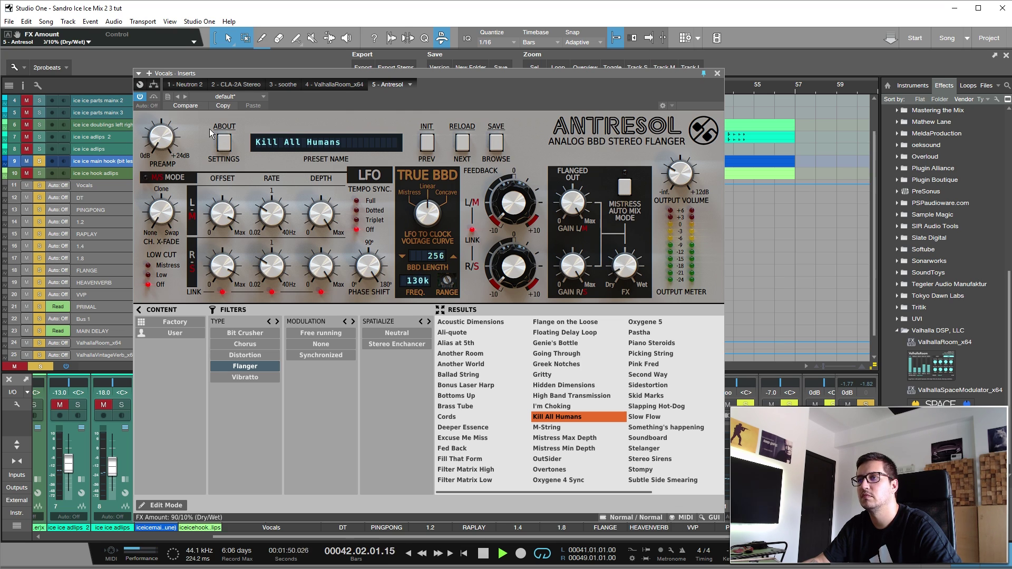
pyautogui.click(153, 95)
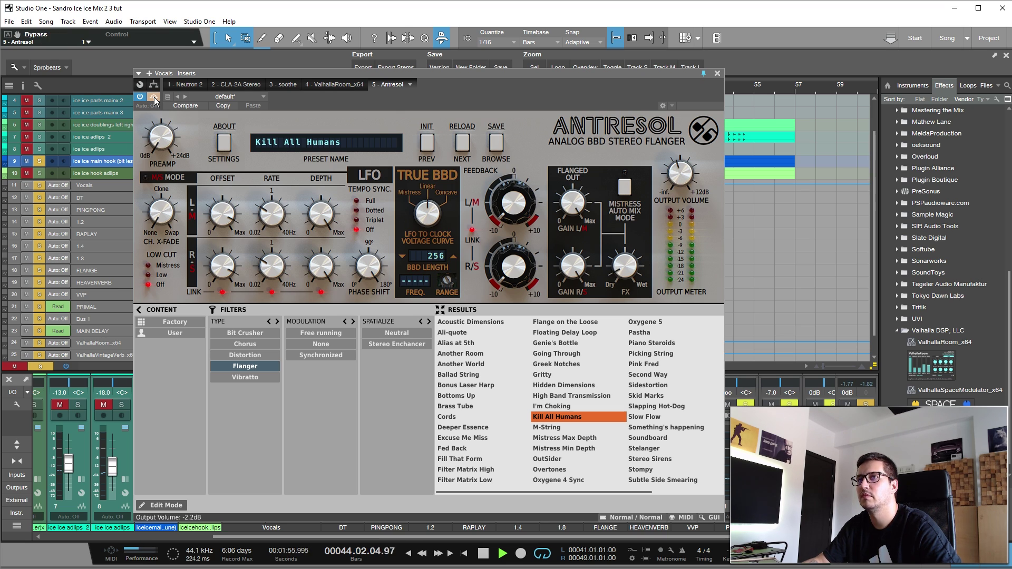
pyautogui.scroll(2, 684, 180)
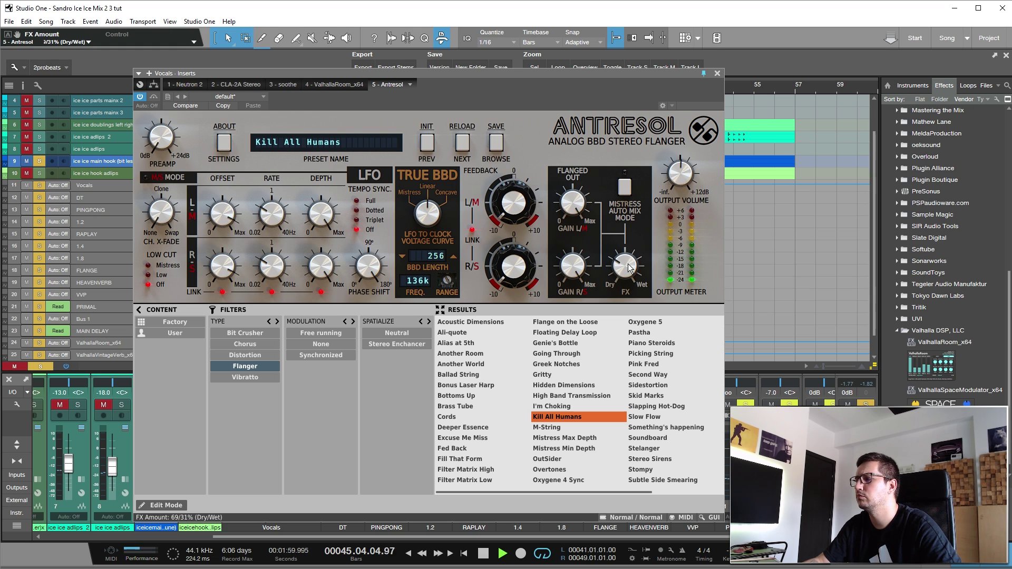
pyautogui.click(154, 96)
pyautogui.click(153, 96)
pyautogui.click(668, 417)
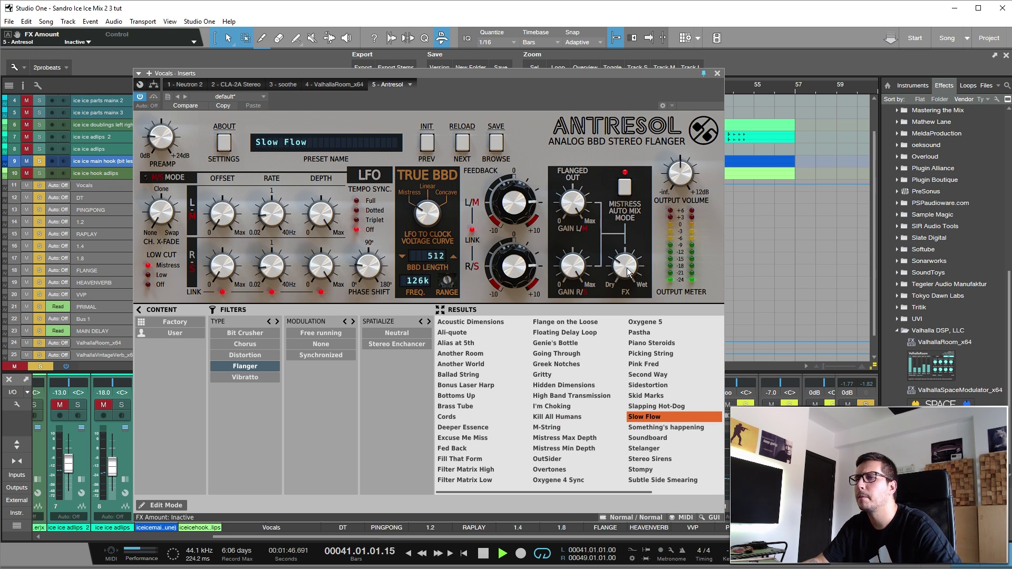
pyautogui.click(153, 99)
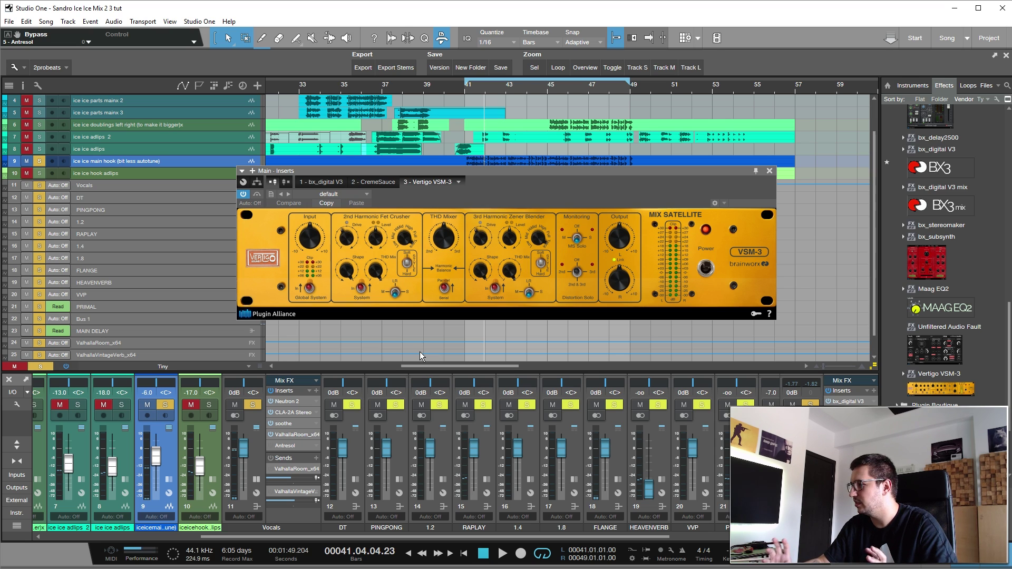
# Clear the solo on the main hook and unmute the remaining tracks, including paranoia_1502790, to hear the full mix
pyautogui.press('space')
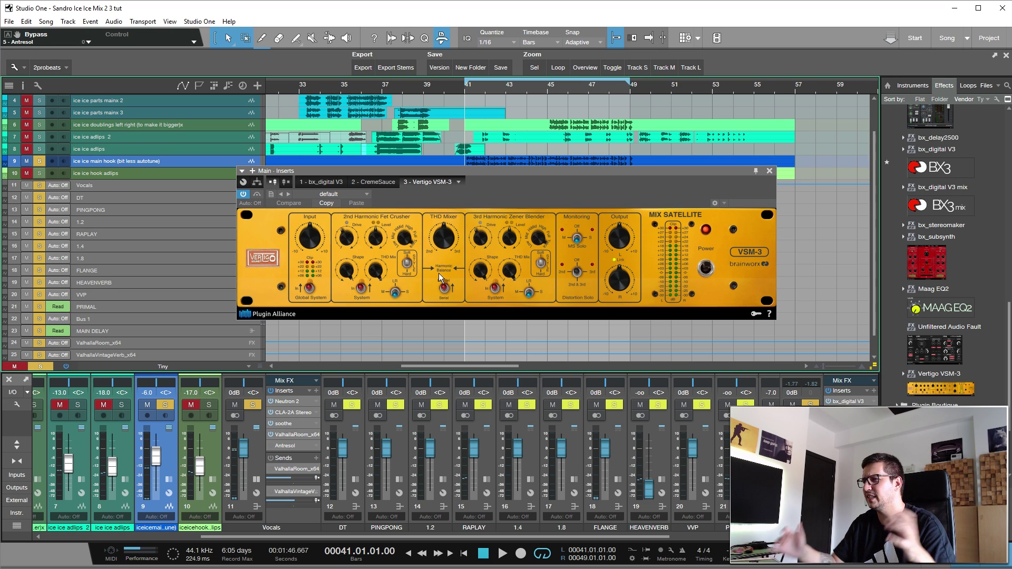
pyautogui.press('s')
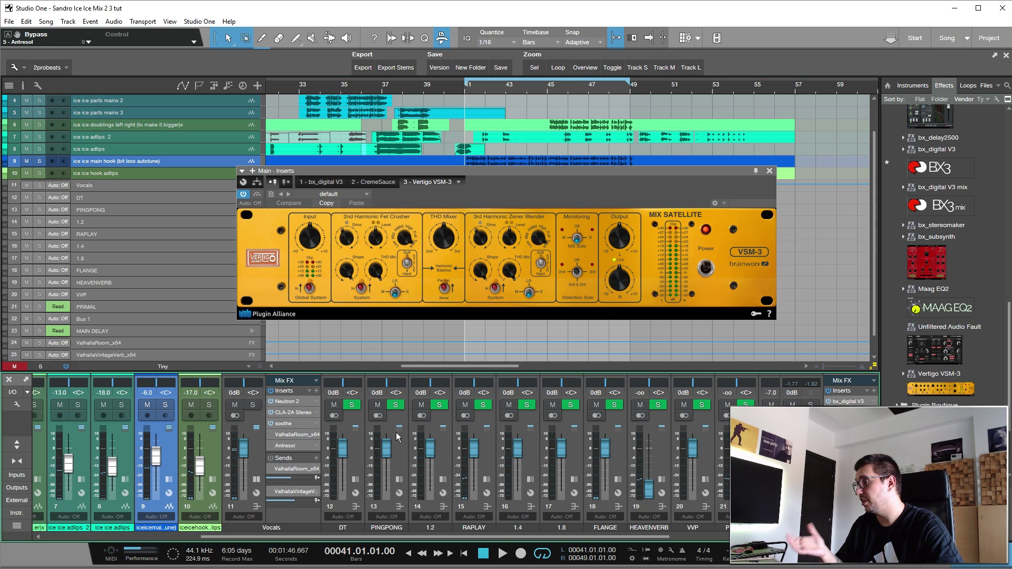
pyautogui.scroll(-2, 466, 87)
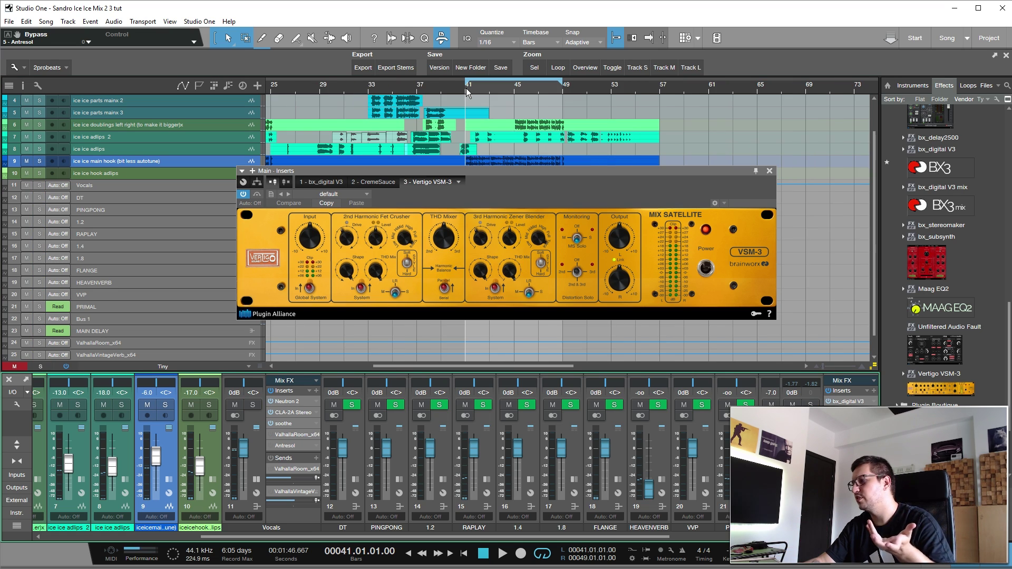
pyautogui.scroll(3, 474, 133)
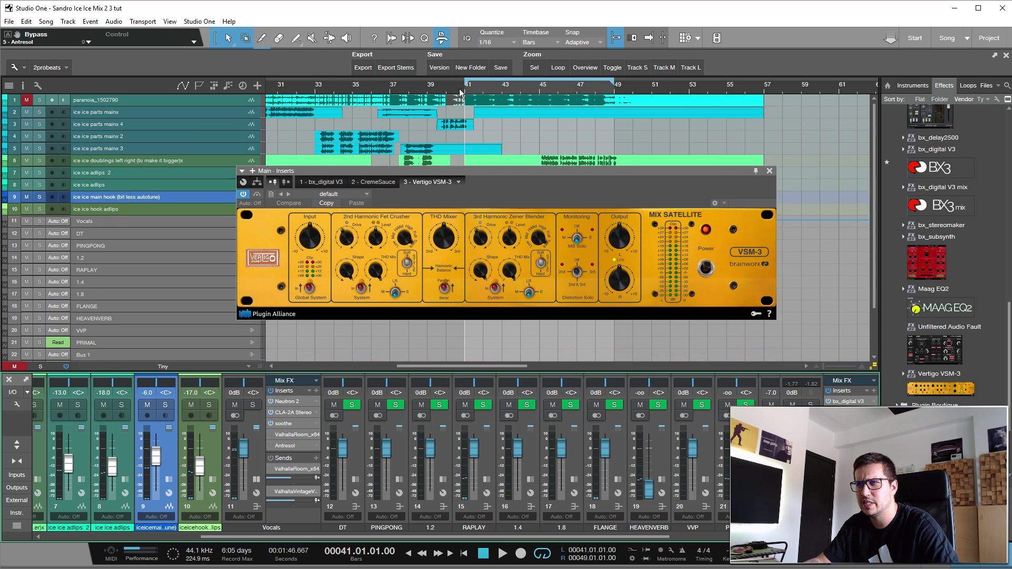
pyautogui.hotkey('shift', 'm')
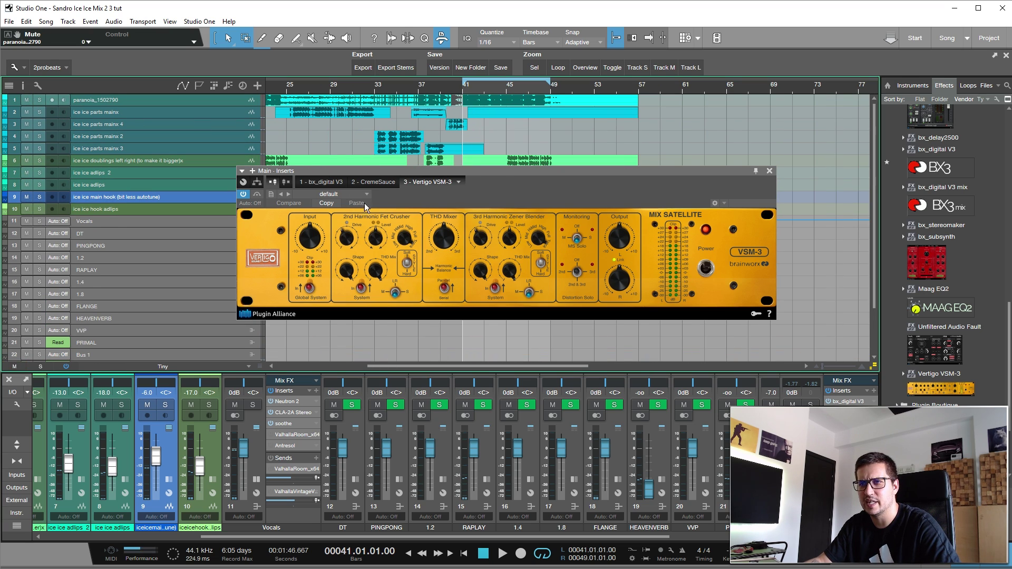
# Isolate the FET Crusher's distortion in Vertigo VSM-3 during playback, with the Zener Blender off, and set its input filter to Mid
pyautogui.click(361, 288)
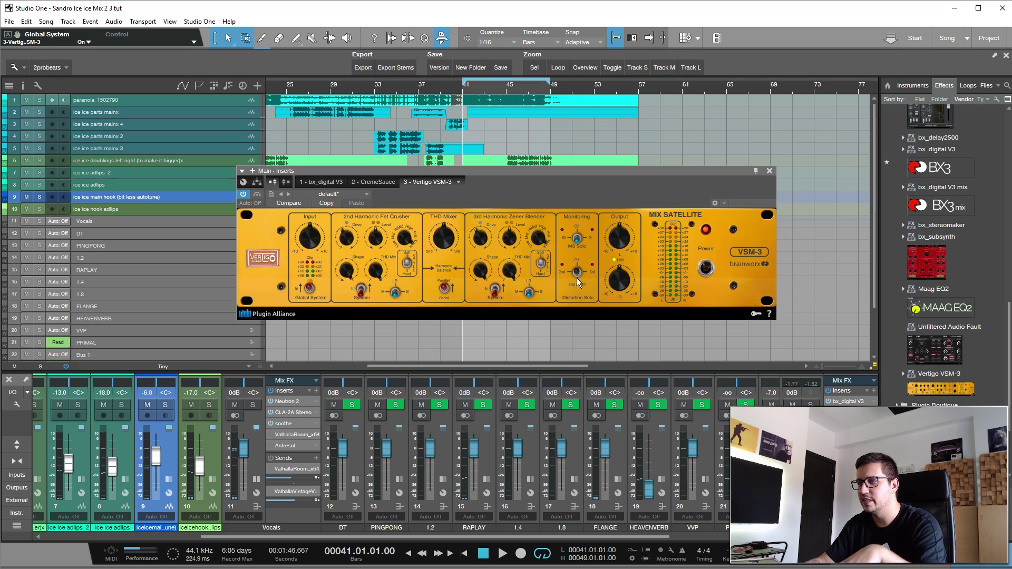
pyautogui.press('space')
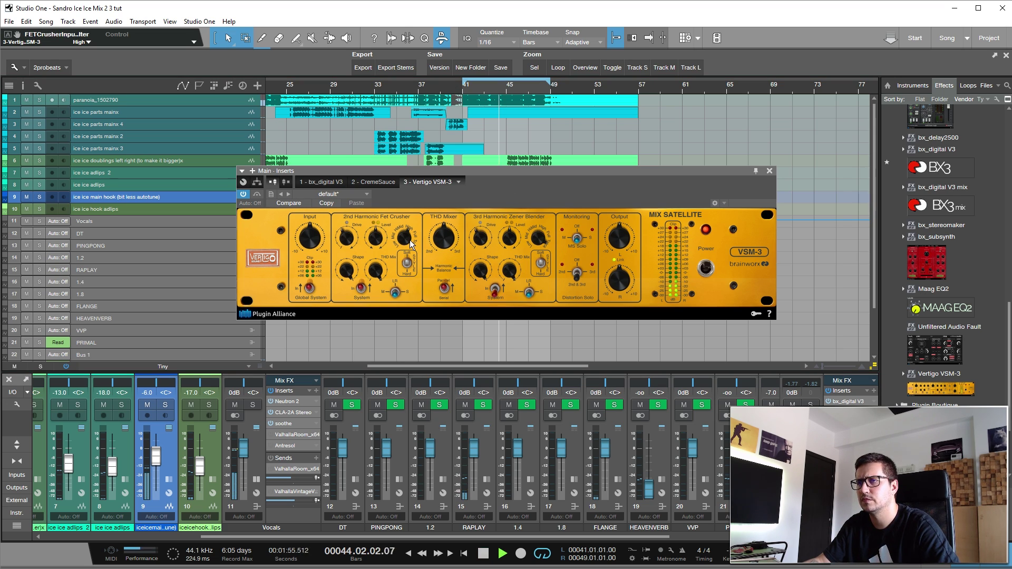
pyautogui.scroll(-1, 410, 244)
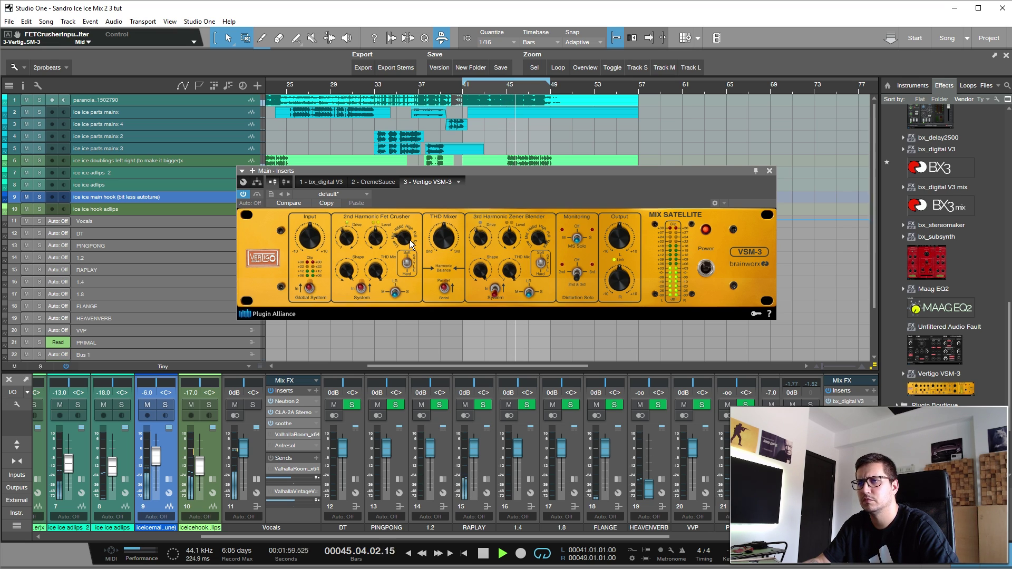
# Switch the FET Crusher to side mode and set its drive to about 30 %, shape to 60 % and level to 50 %
pyautogui.scroll(-7, 351, 246)
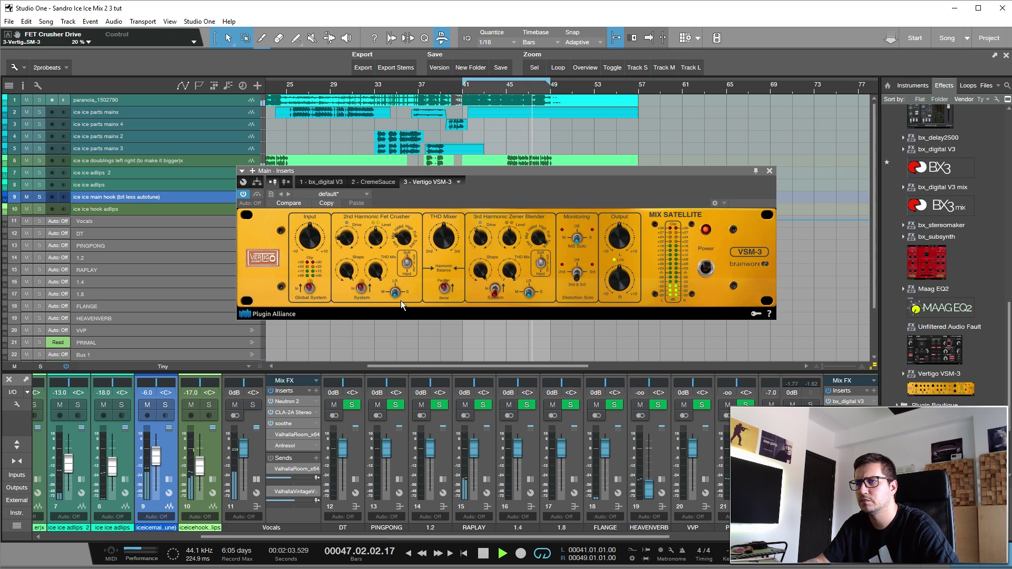
pyautogui.scroll(7, 347, 243)
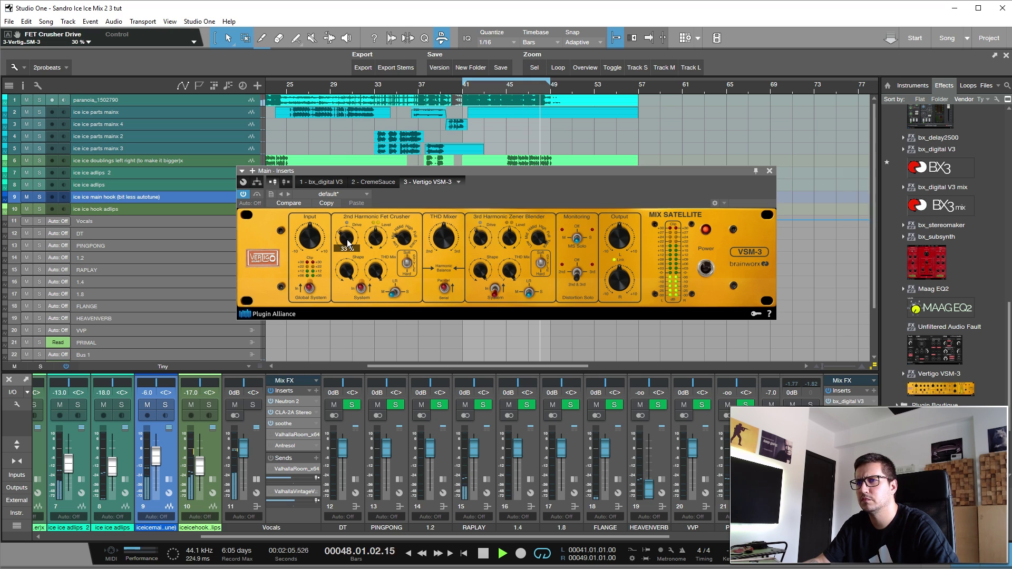
pyautogui.scroll(20, 347, 273)
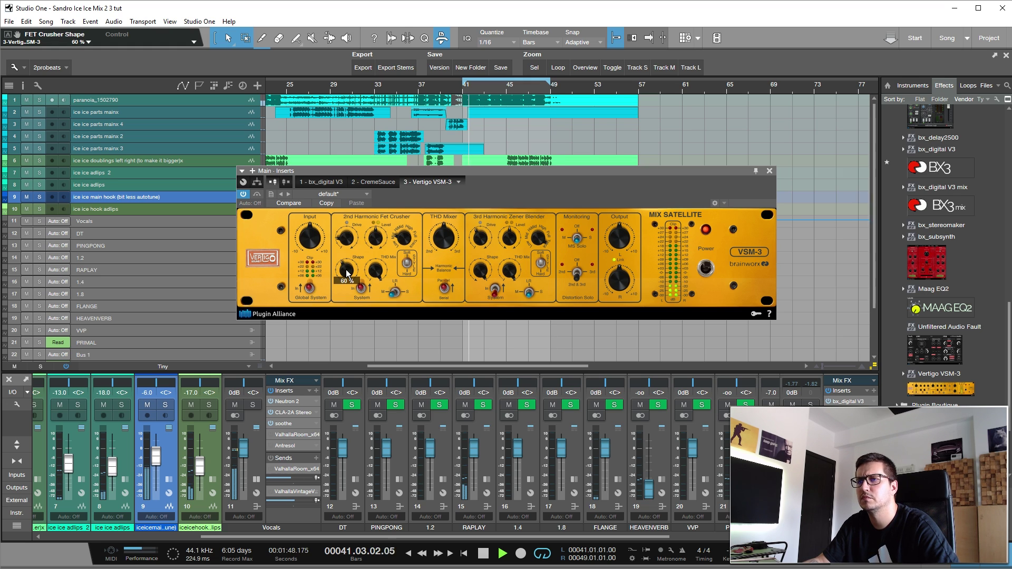
pyautogui.scroll(10, 376, 268)
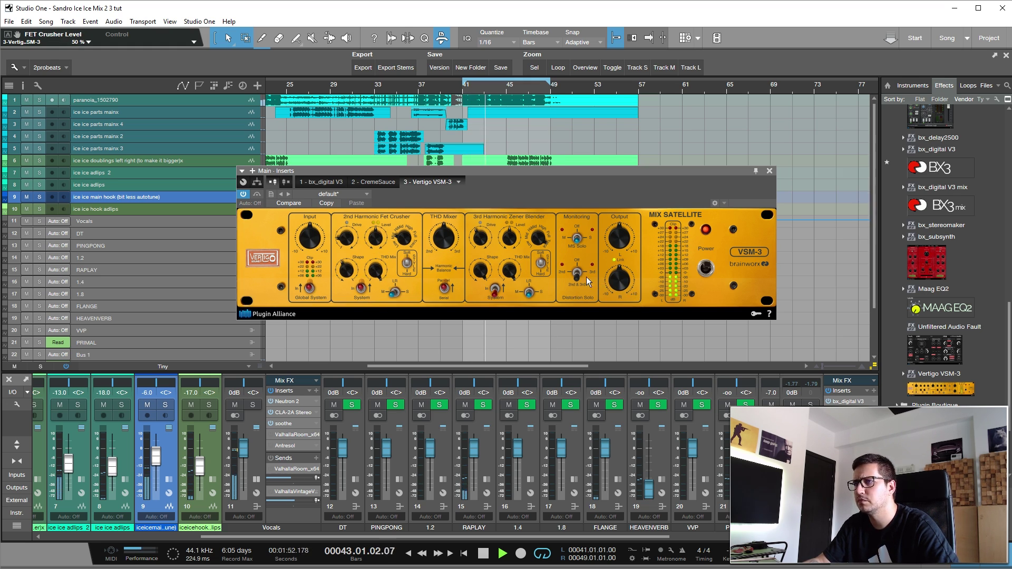
# Compare the FET Crusher section switched off and on, and readjust its level
pyautogui.click(362, 290)
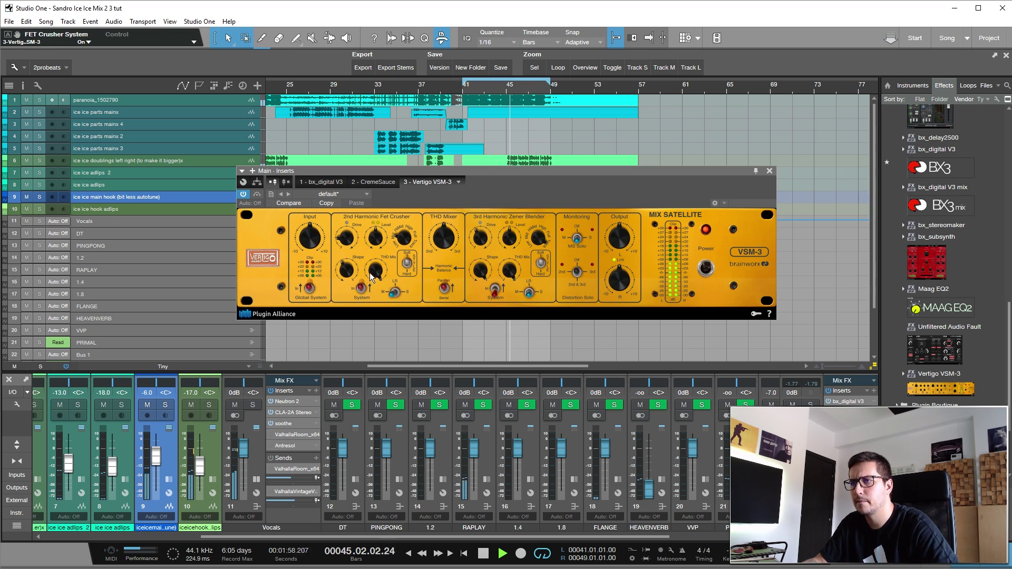
pyautogui.moveTo(377, 247)
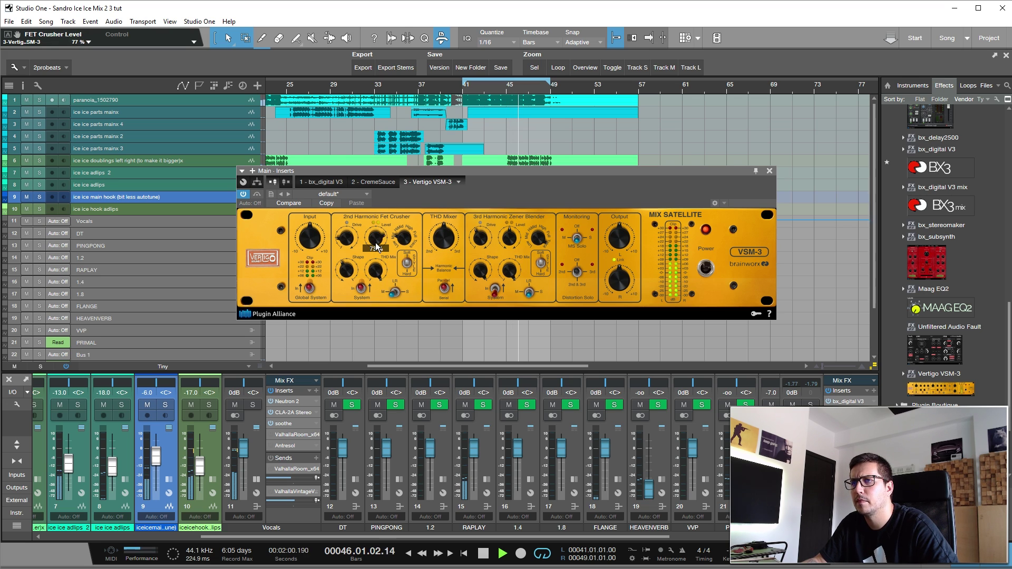
pyautogui.moveTo(377, 247); pyautogui.dragTo(377, 253)
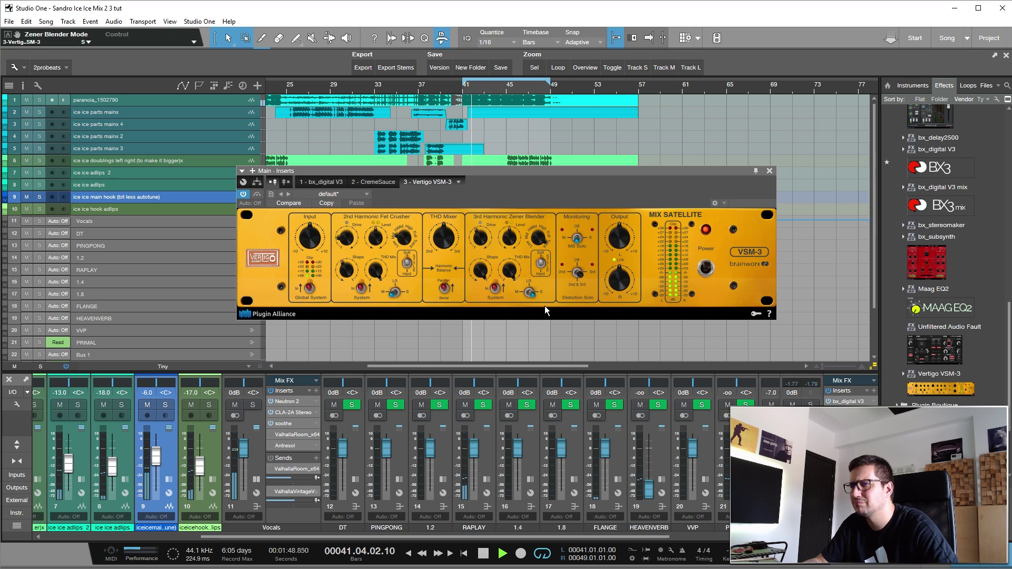
# Set the Zener Blender's input filter to High and bring its level to about 70 %
pyautogui.moveTo(538, 240)
pyautogui.scroll(-2, 538, 240)
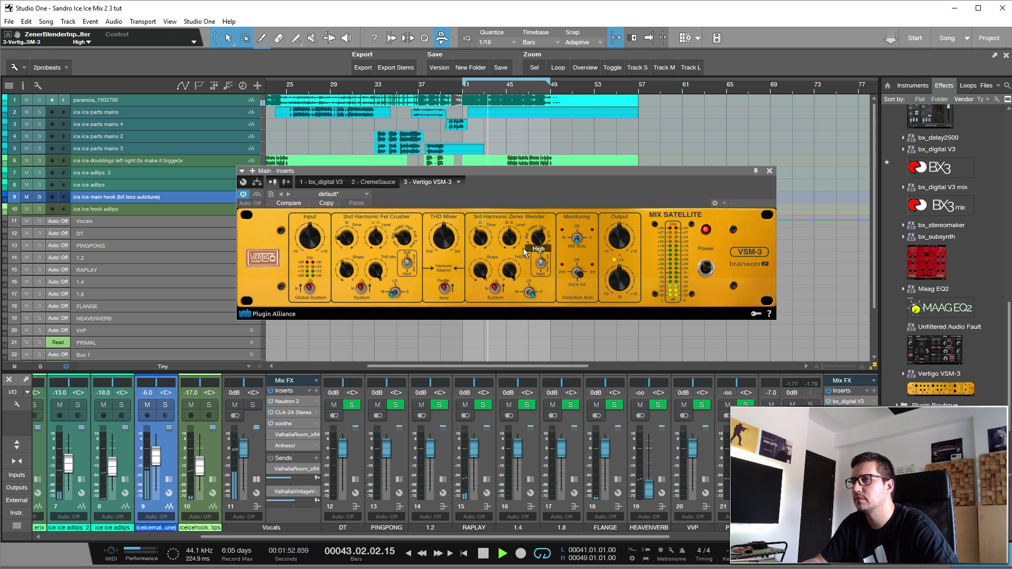
pyautogui.moveTo(479, 243)
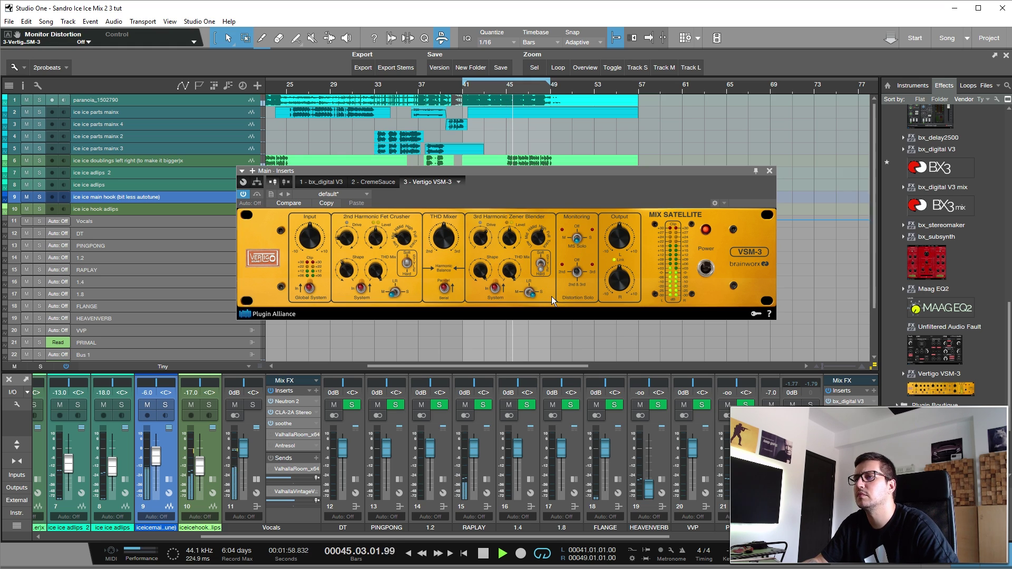
pyautogui.scroll(-5, 512, 245)
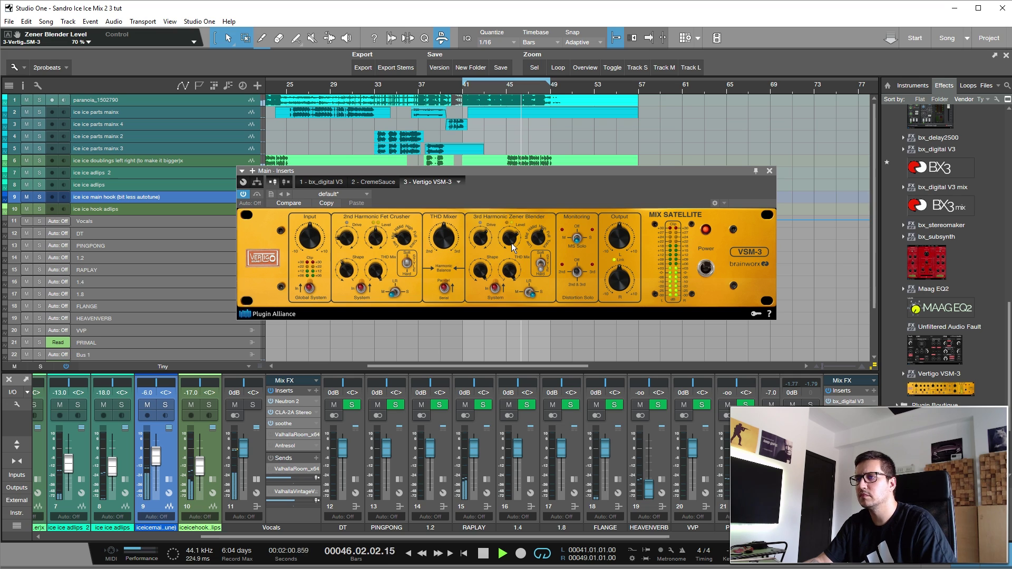
pyautogui.scroll(-3, 513, 248)
pyautogui.moveTo(513, 272)
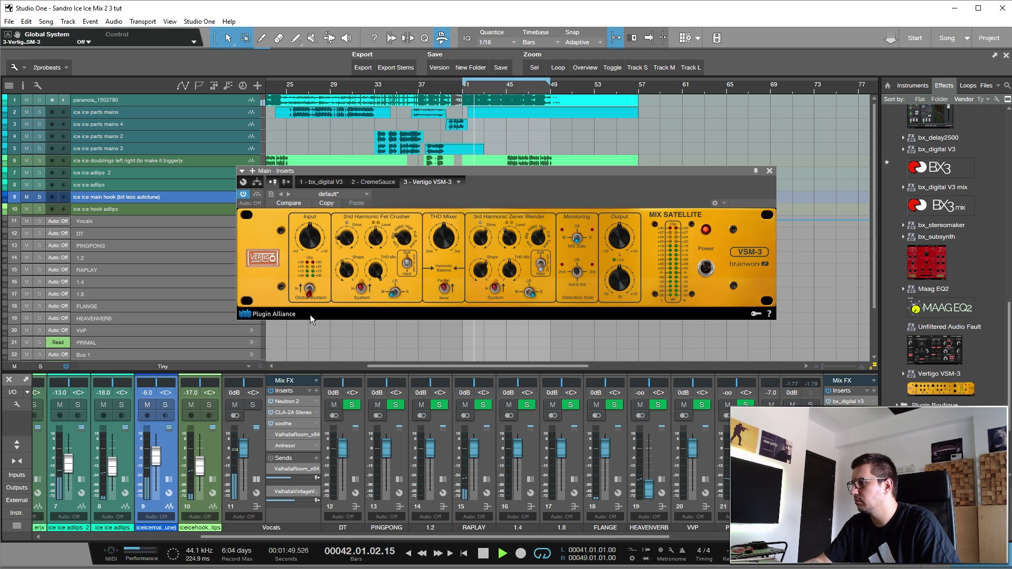
# Compare the mix with the VSM-3's global system and power switched off and on, and listen briefly to the side signal alone
pyautogui.click(312, 294)
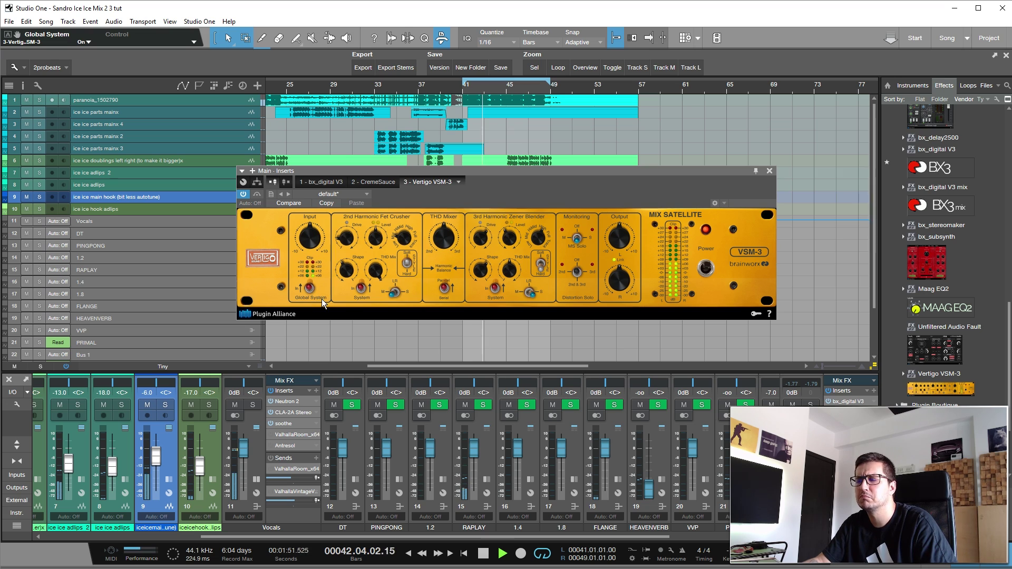
pyautogui.click(706, 268)
pyautogui.click(707, 269)
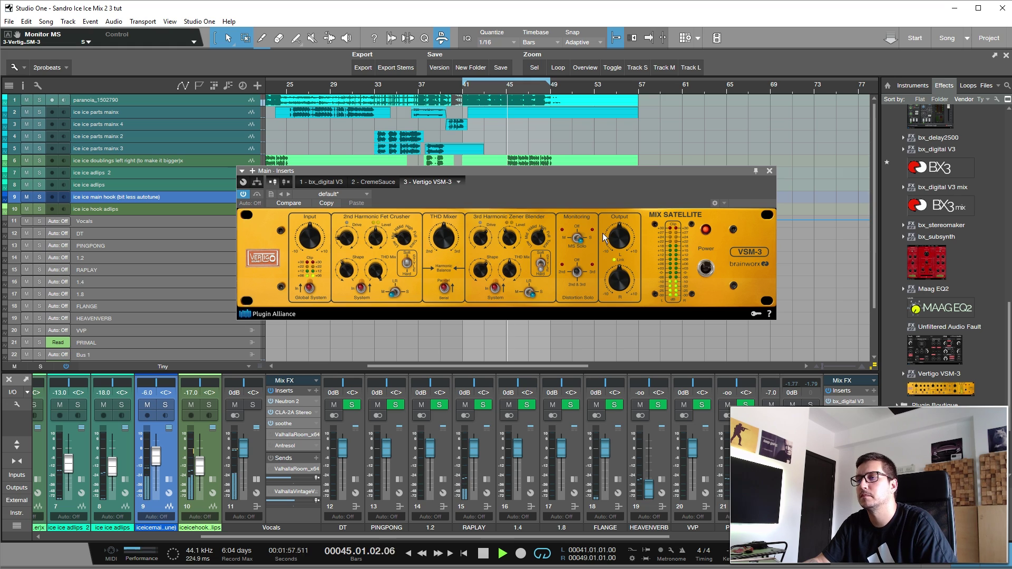
pyautogui.click(580, 240)
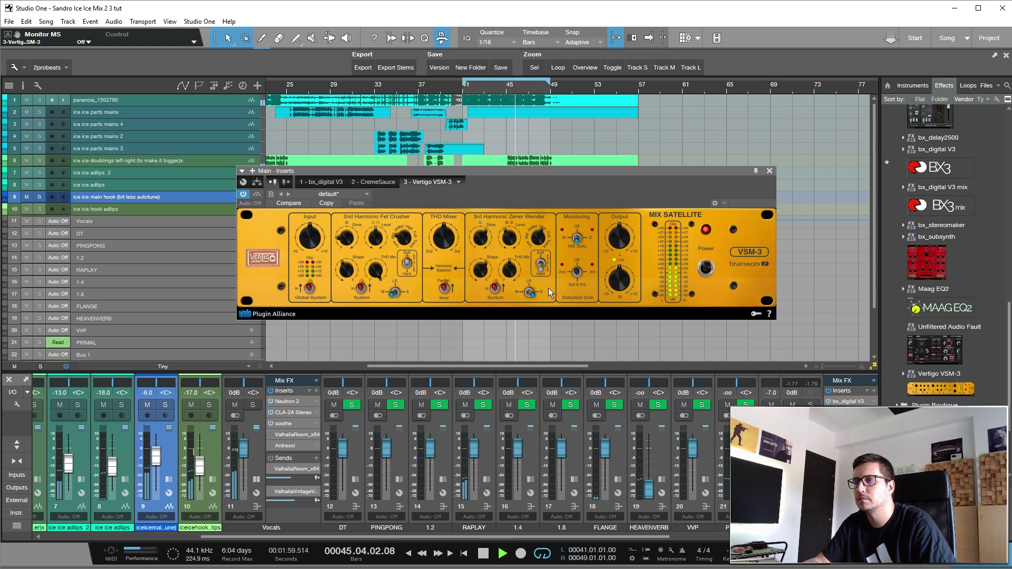
# Using the distortion solo, set the Zener Blender's input filter to Mid and its THD Mix to 47 %, ending with the solo off
pyautogui.click(587, 275)
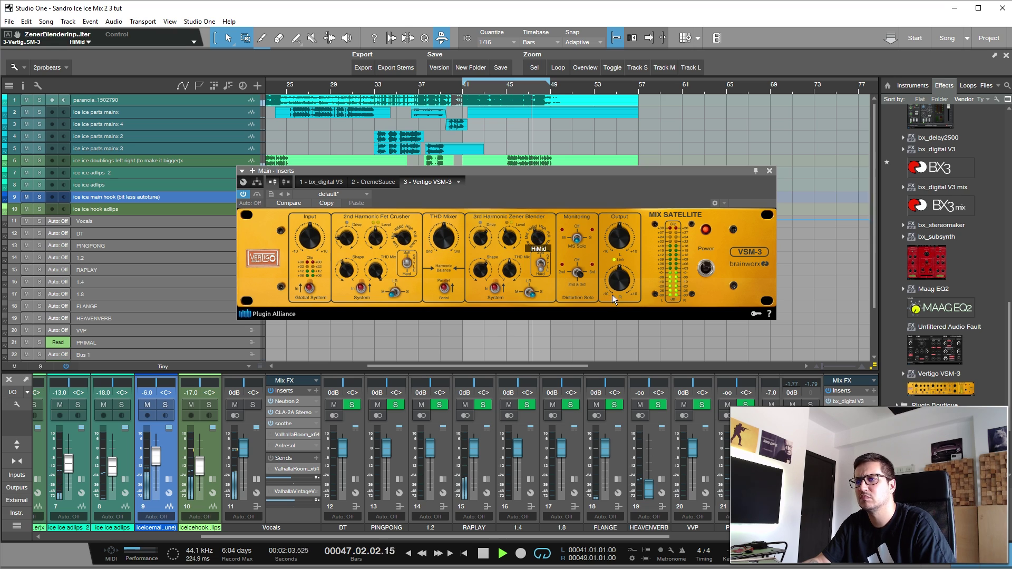
pyautogui.click(582, 278)
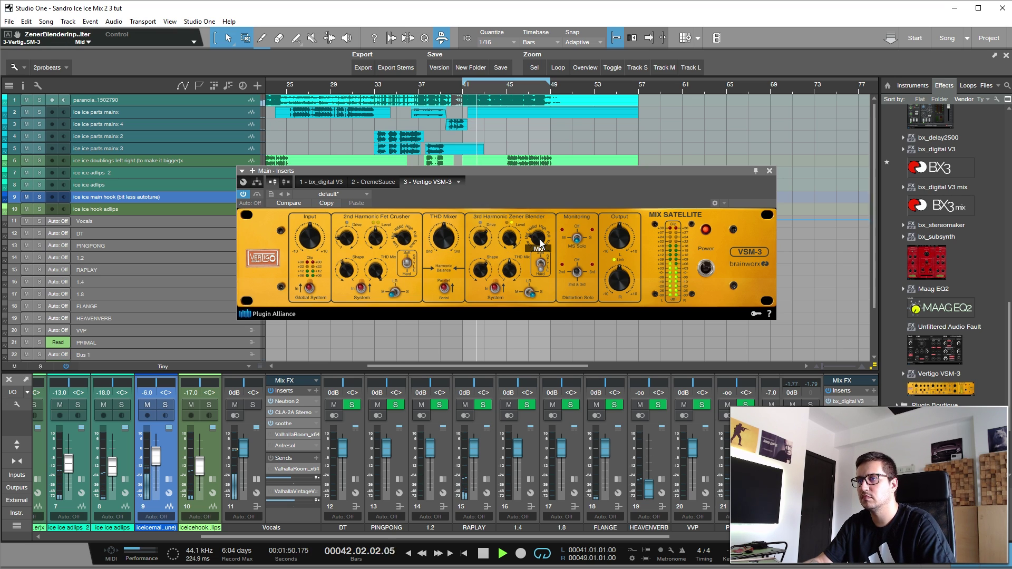
pyautogui.moveTo(542, 243)
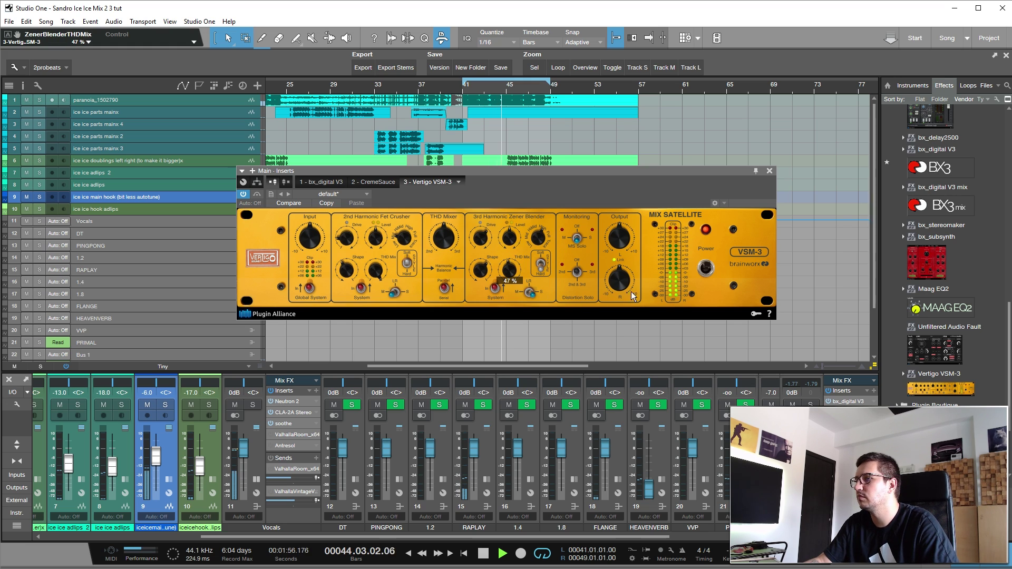
pyautogui.click(577, 274)
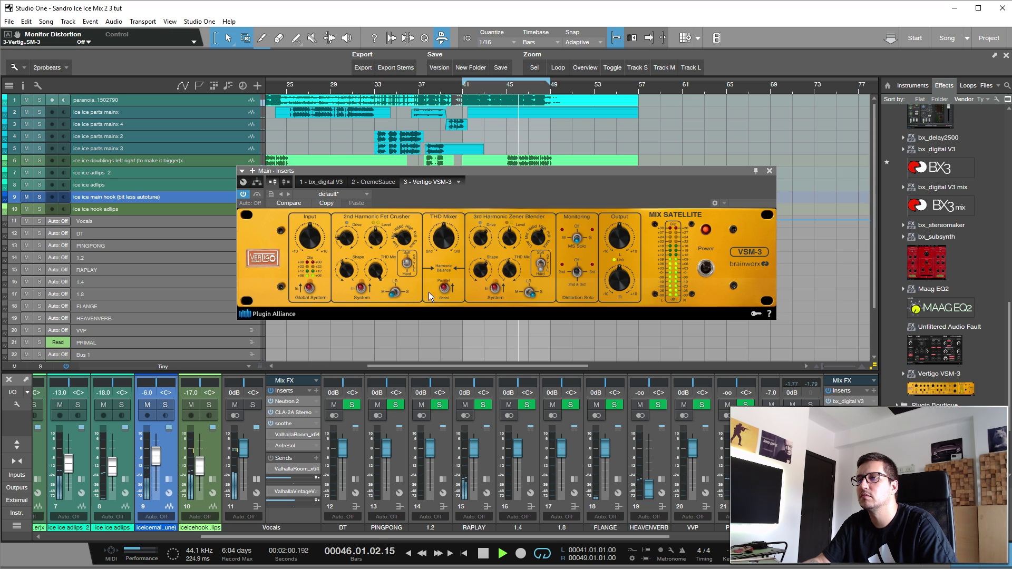
# Set the FET Crusher's input filter to HiMid while soloing the distortion, and return to the full signal
pyautogui.click(568, 270)
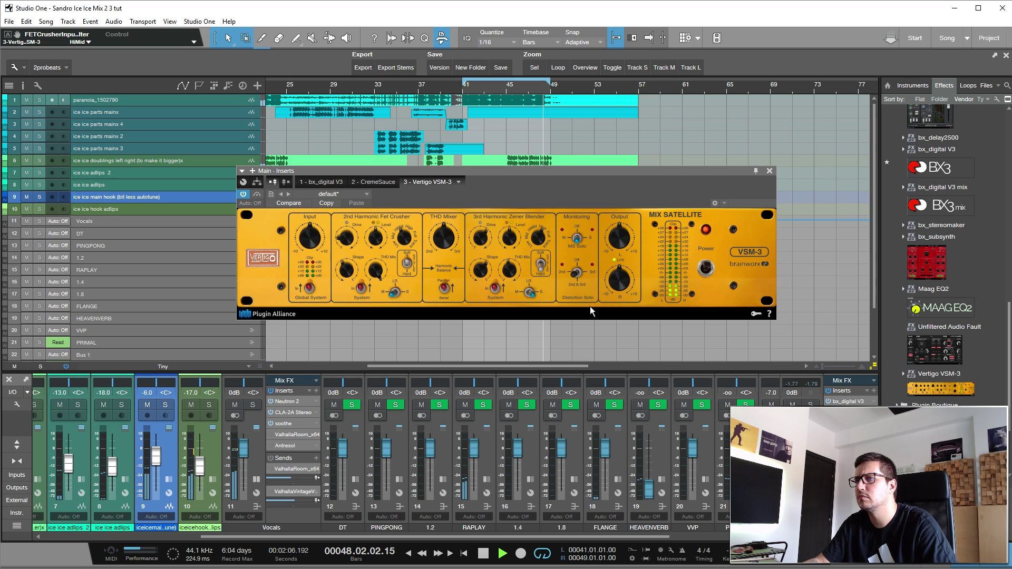
pyautogui.click(574, 278)
pyautogui.click(578, 274)
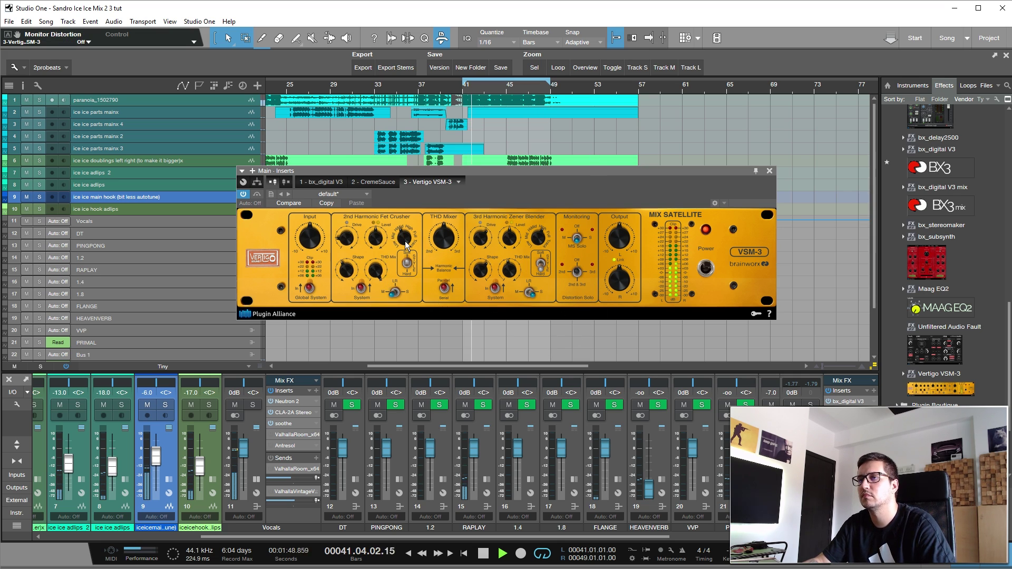
# Set the FET Crusher's input filter to Mid and its level to about 50 %, checking with the distortion solo and ending with it off
pyautogui.moveTo(405, 241)
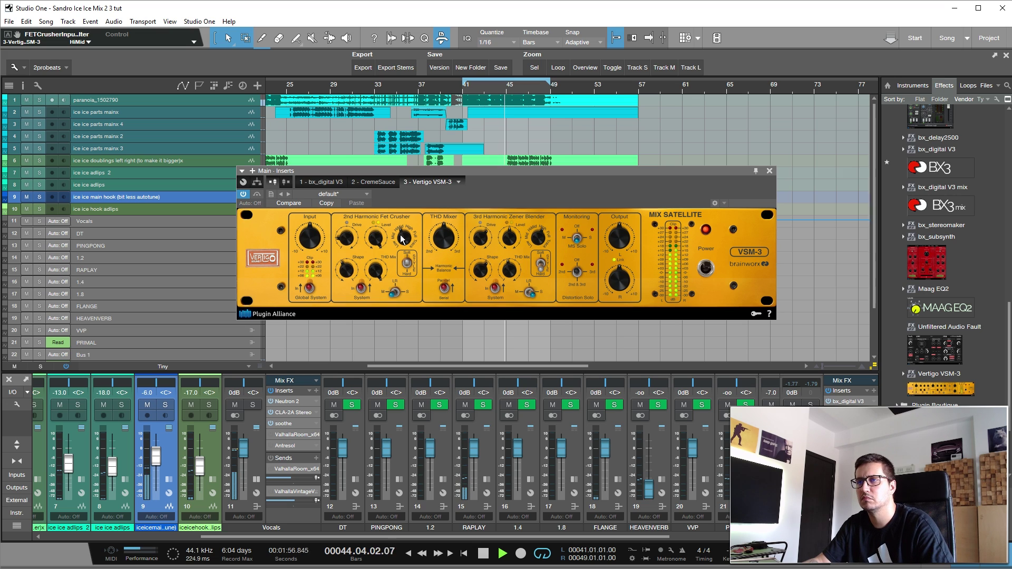
pyautogui.scroll(-1, 400, 238)
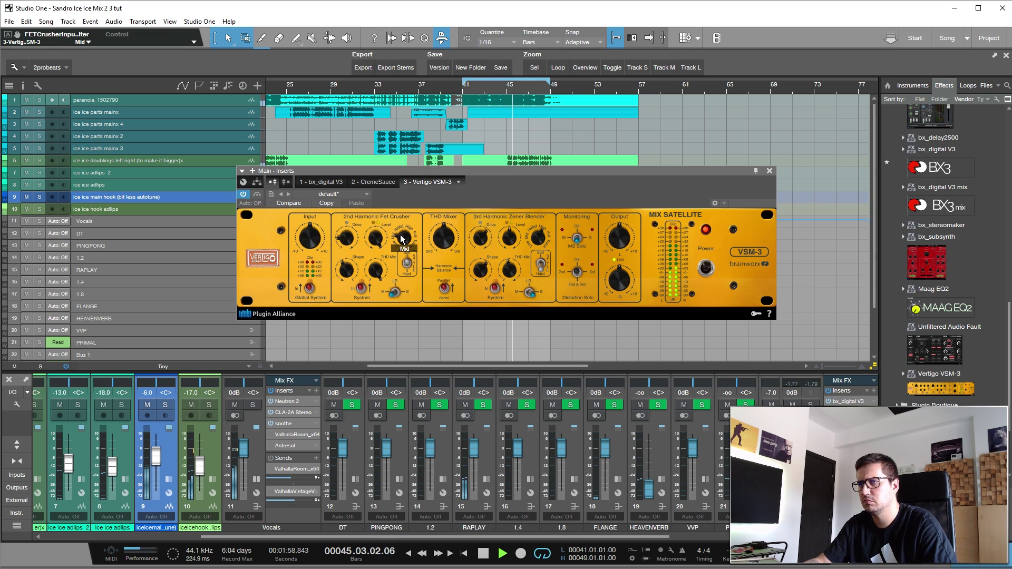
pyautogui.scroll(-5, 377, 245)
pyautogui.scroll(-2, 377, 246)
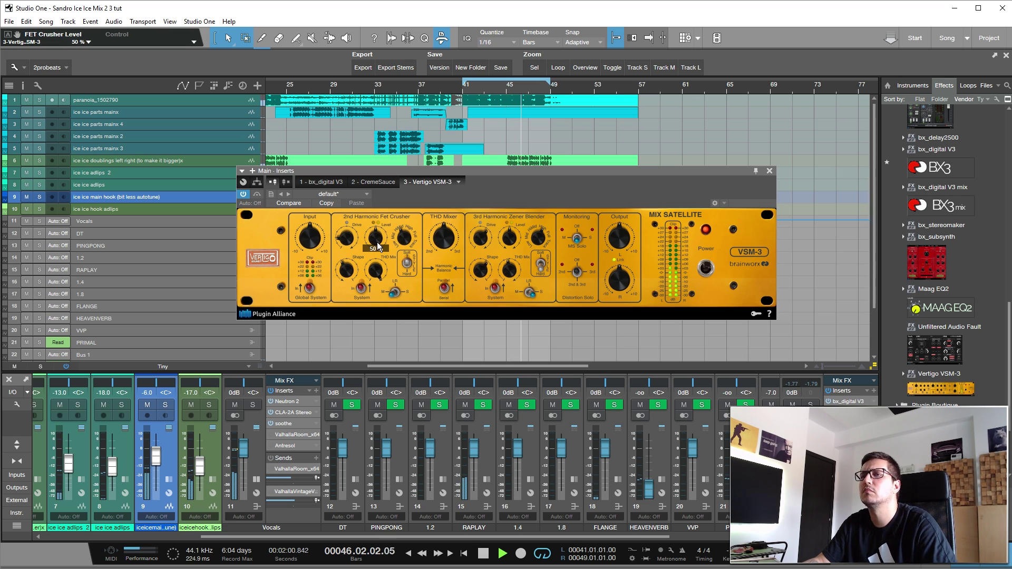
pyautogui.click(573, 275)
pyautogui.click(576, 272)
pyautogui.click(576, 272)
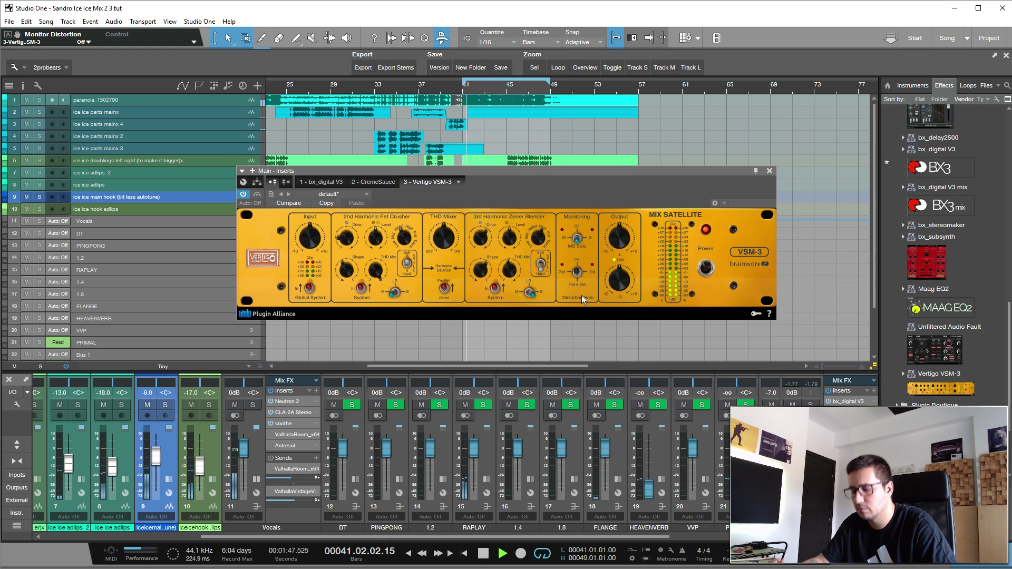
# Compare the mix with the VSM-3's power switched off and on, ending with it on
pyautogui.click(706, 269)
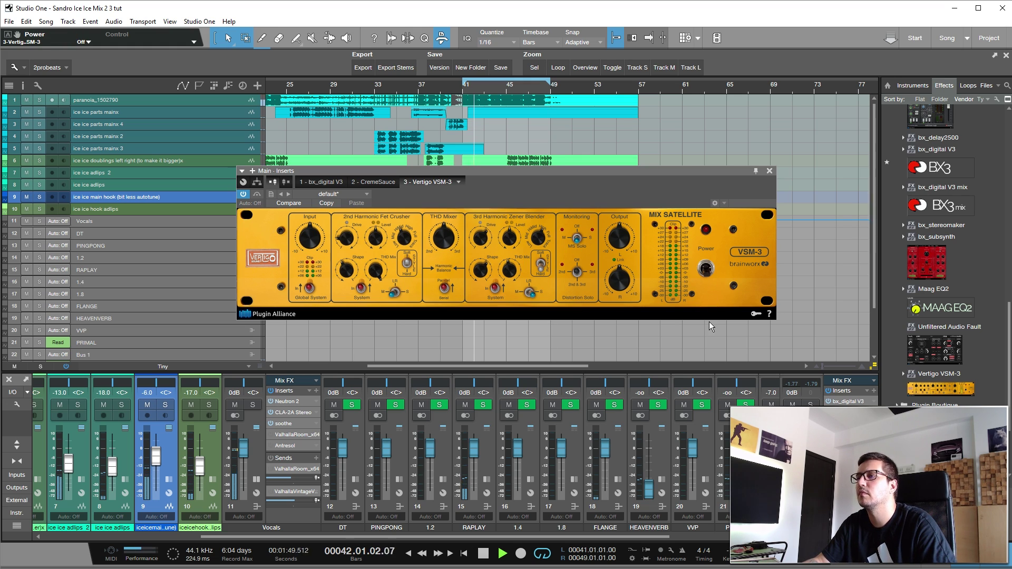
pyautogui.click(705, 269)
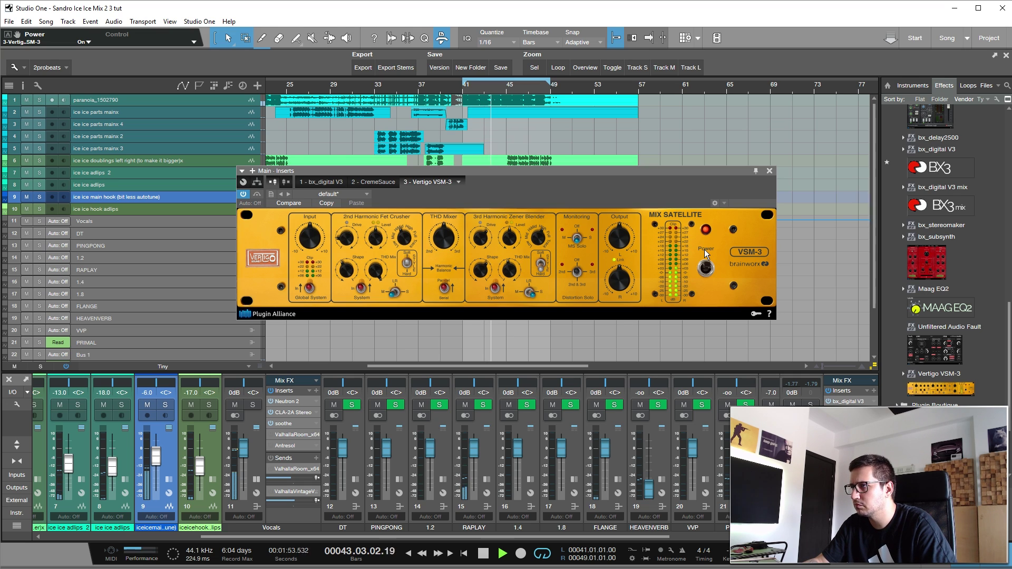
pyautogui.click(705, 269)
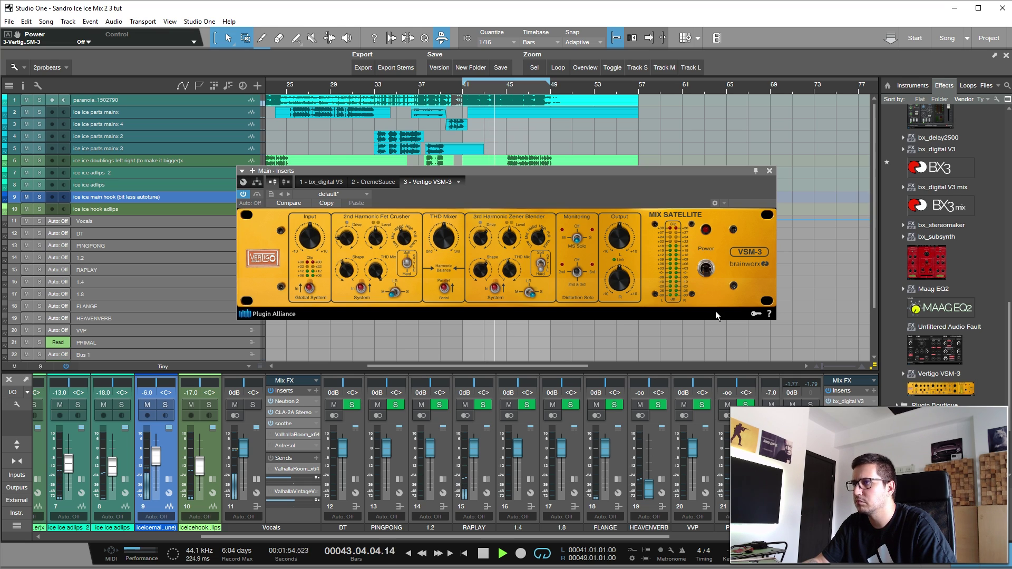
pyautogui.click(707, 268)
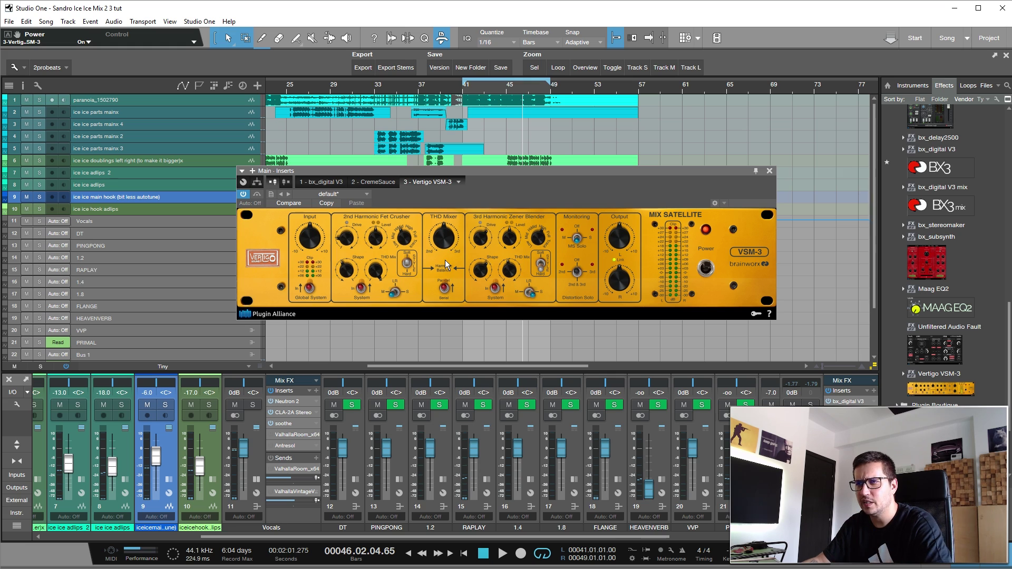
# Set the THD Mixer's mix to 95 %
pyautogui.moveTo(445, 260); pyautogui.dragTo(445, 293)
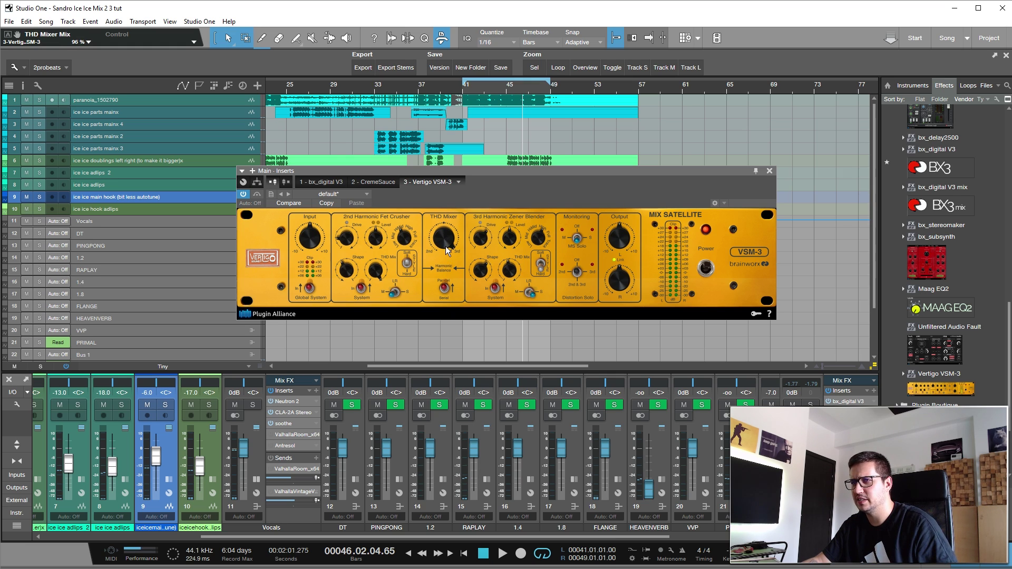